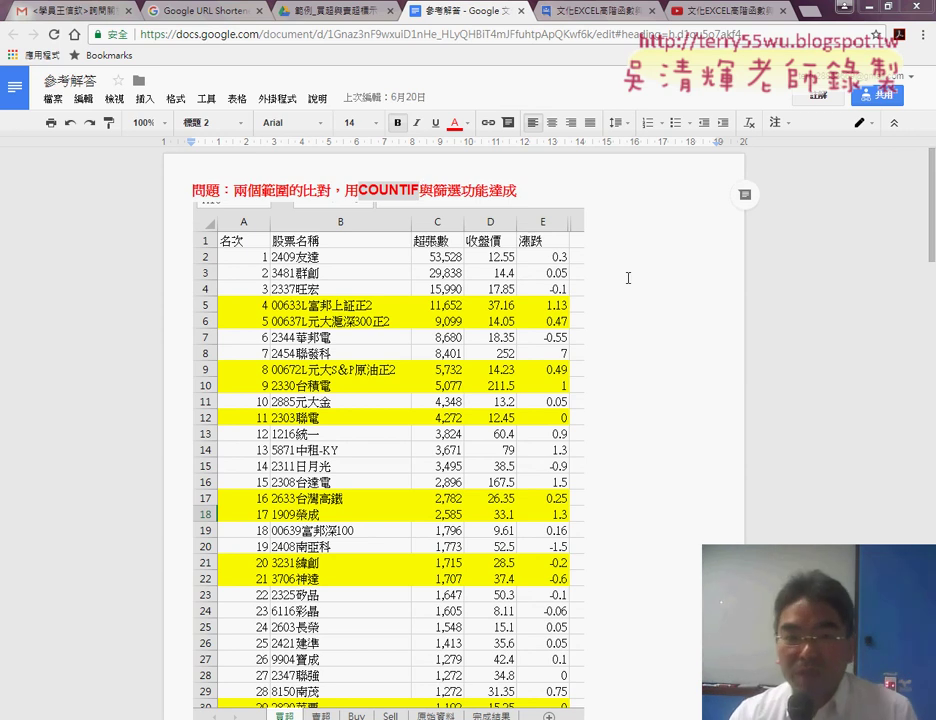
Step: Highlight 兩個範圍 in the heading, then scroll past the COUNTIF and filter examples to the VBA macros
left_click_drag(234, 190, 290, 188)
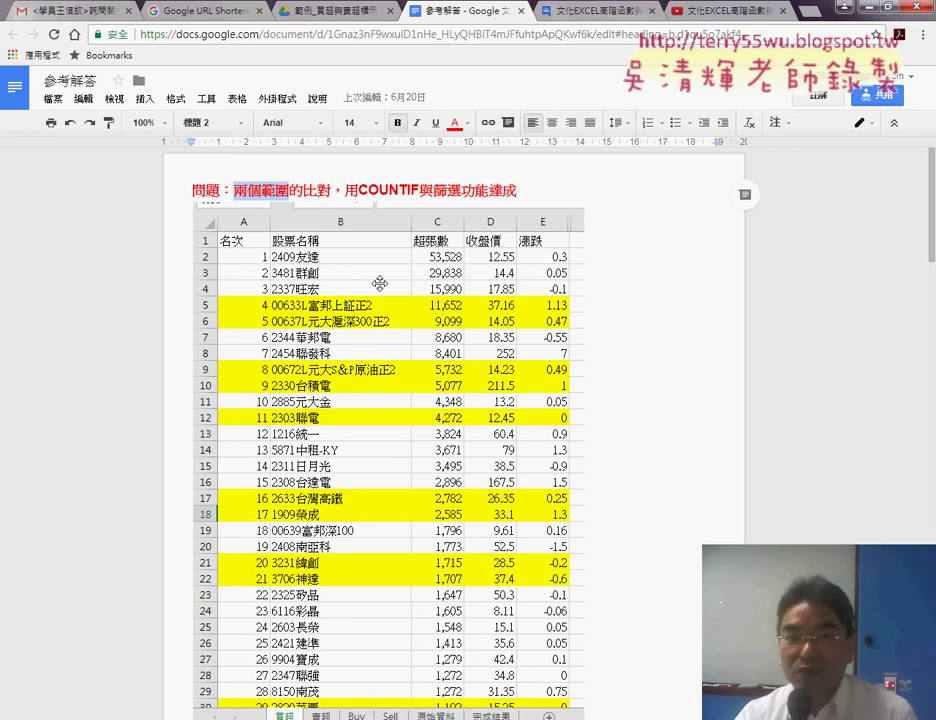
scroll(680, 339, "down", 1)
scroll(680, 339, "down", 2)
scroll(680, 337, "down", 2)
scroll(681, 336, "down", 1)
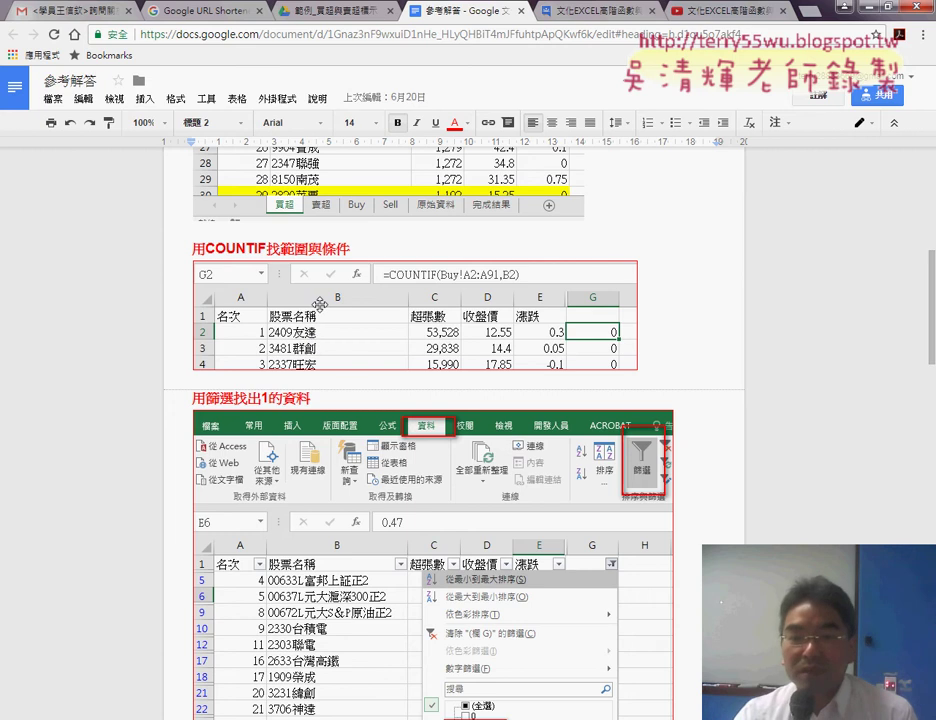
scroll(319, 304, "down", 2)
scroll(321, 305, "up", 2)
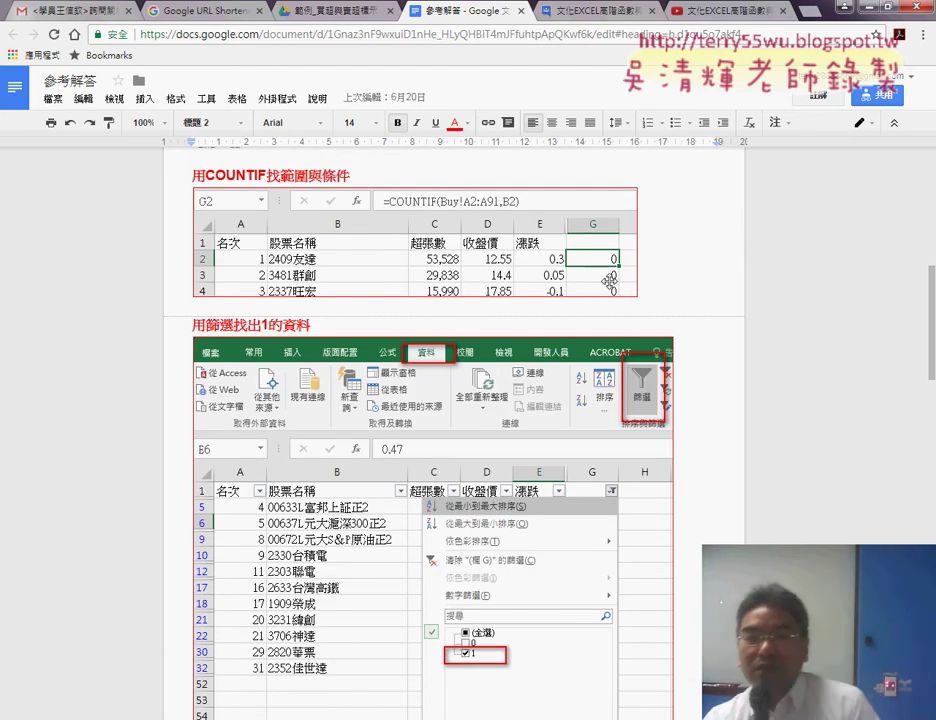
scroll(507, 248, "down", 2)
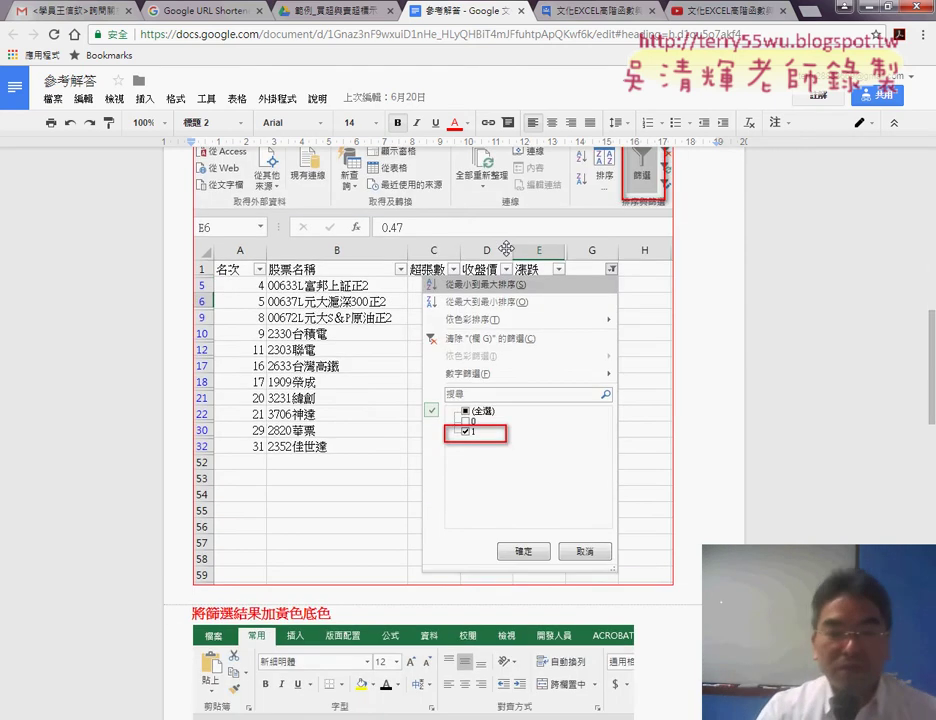
scroll(507, 248, "down", 1)
scroll(507, 248, "down", 1)
scroll(507, 248, "down", 2)
scroll(507, 248, "down", 1)
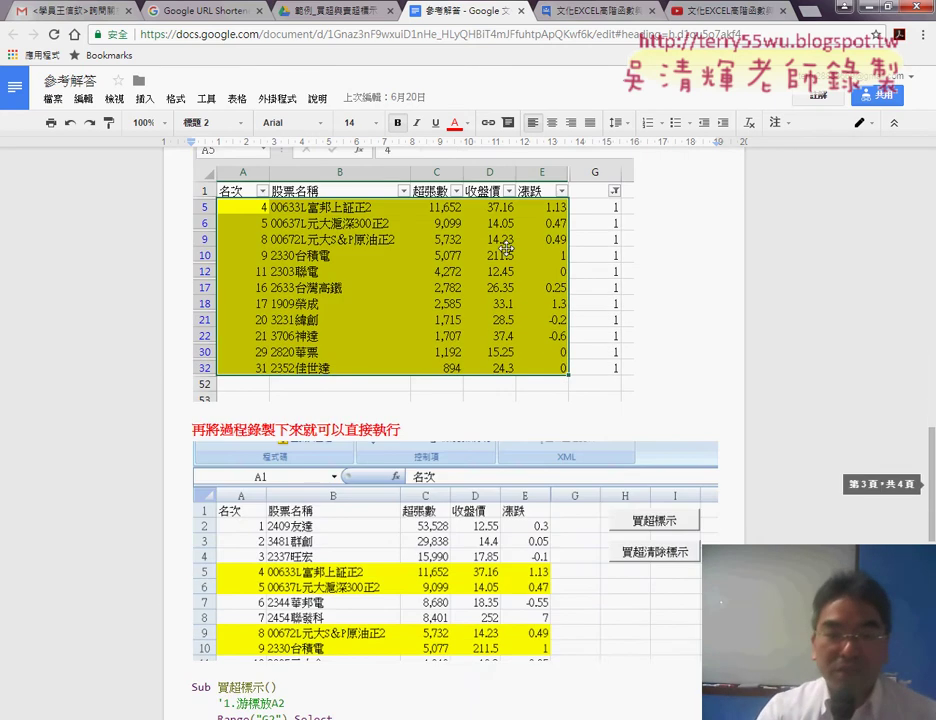
scroll(507, 248, "down", 3)
scroll(507, 248, "down", 1)
scroll(507, 248, "down", 1)
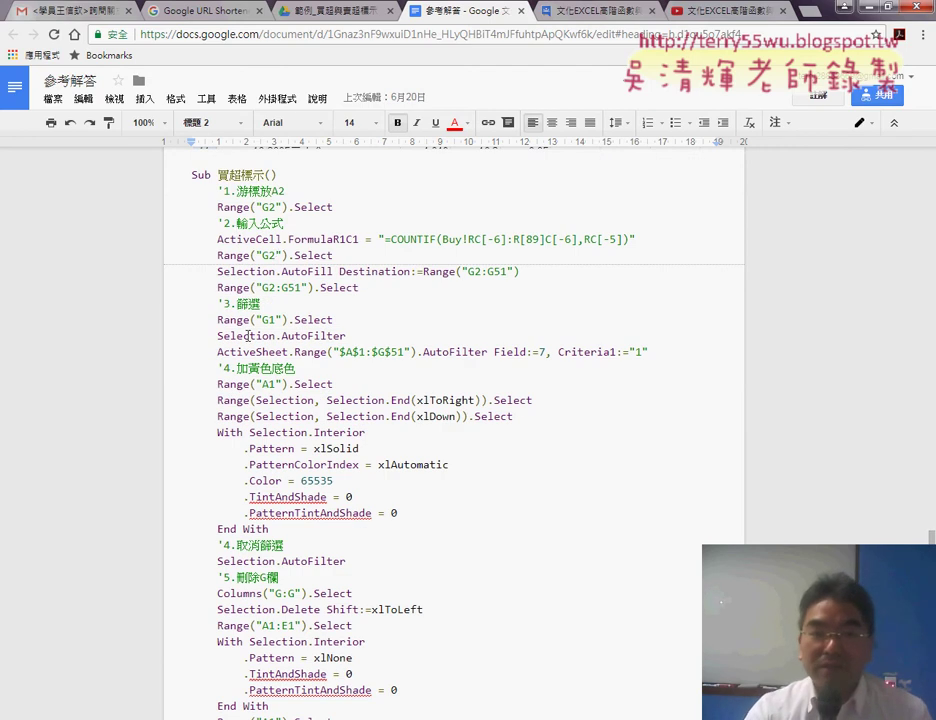
scroll(248, 337, "down", 1)
scroll(248, 337, "down", 1)
scroll(248, 337, "down", 1)
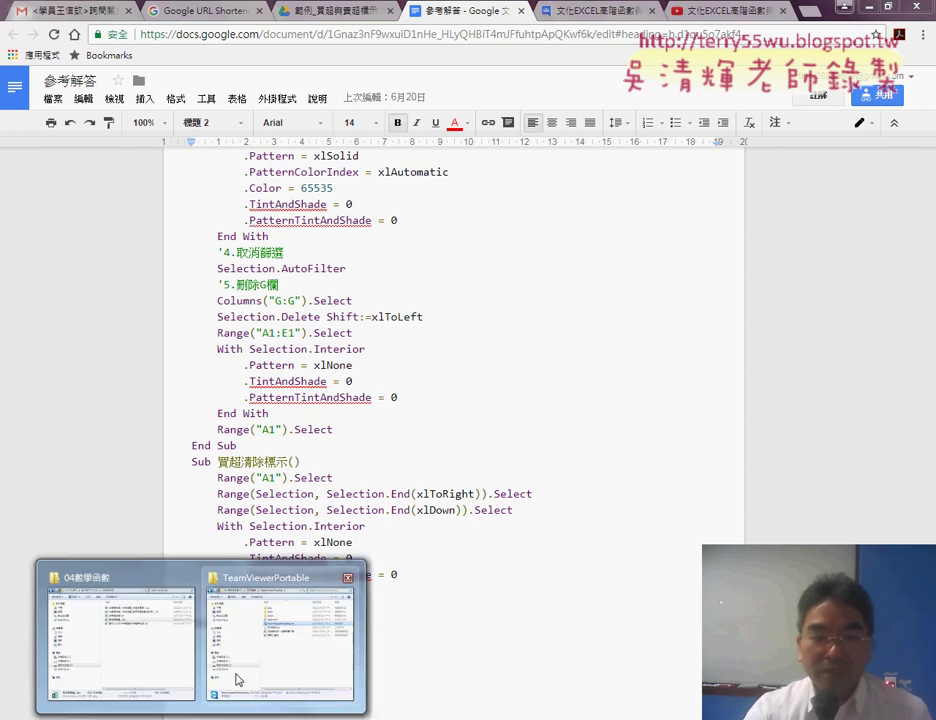
Step: Open 黑名單篩選_.xlsx from the 04數學函數 folder window in Excel
left_click(236, 679)
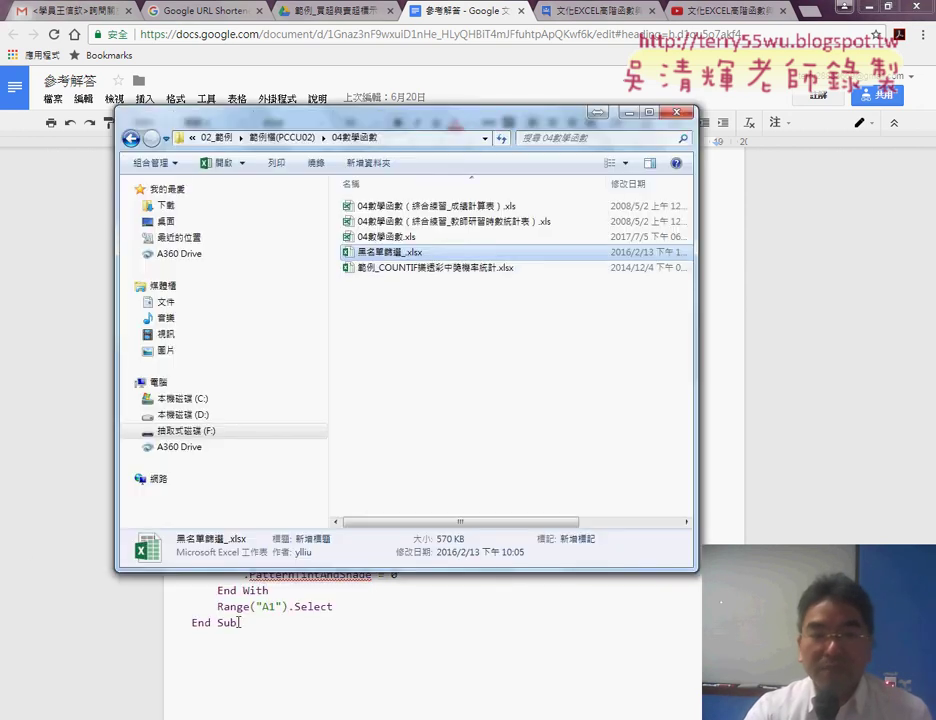
double_click(393, 258)
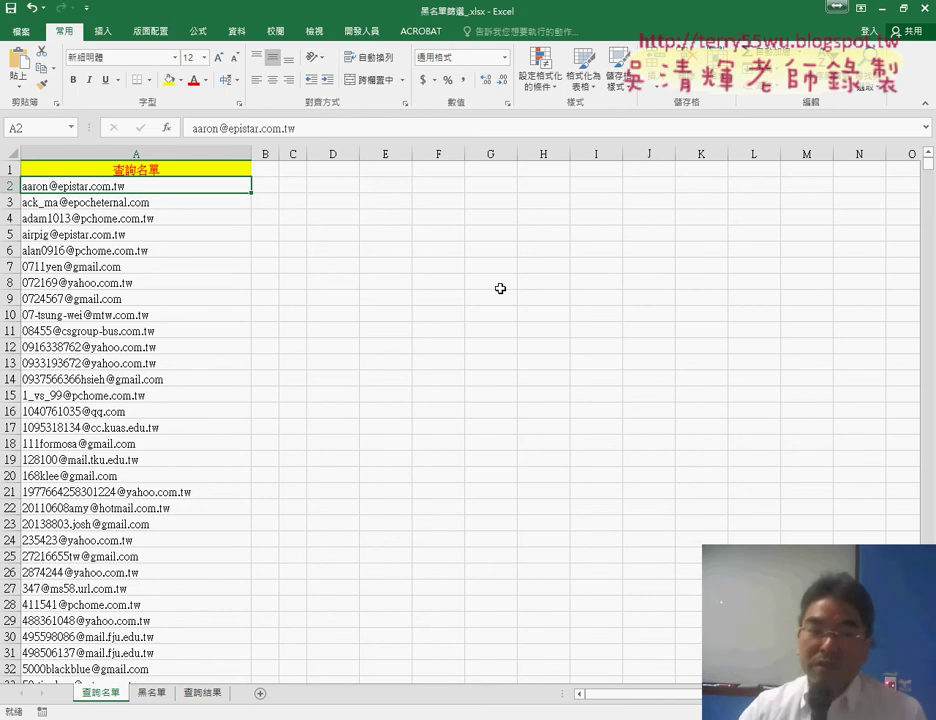
Step: Switch to the 黑名單 sheet and jump to its last email at row 22223
left_click(152, 692)
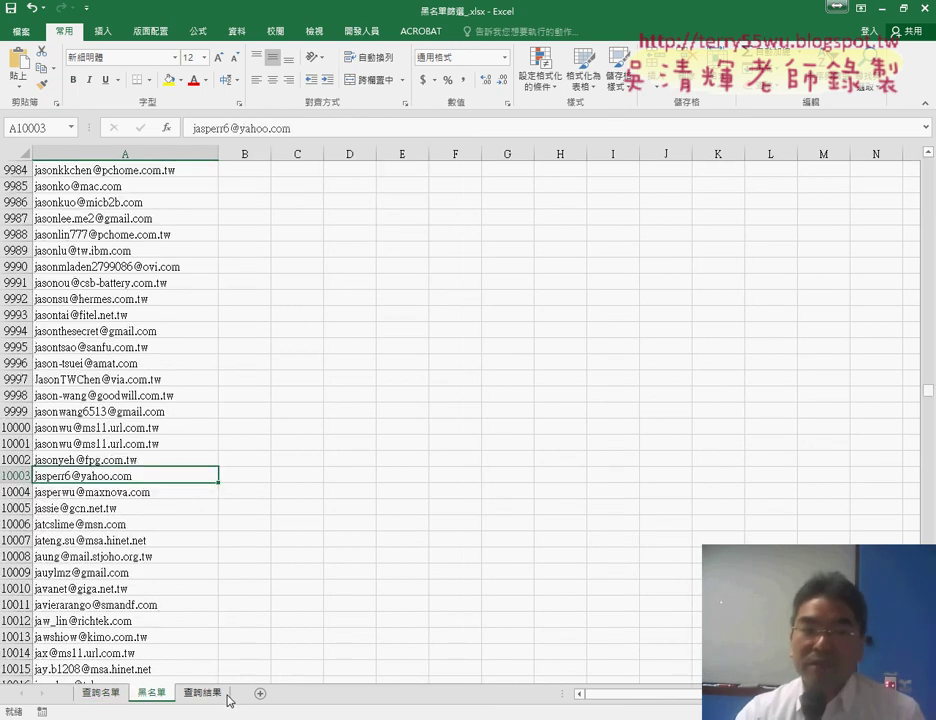
scroll(194, 350, "up", 9)
scroll(194, 350, "up", 5)
left_click(126, 251)
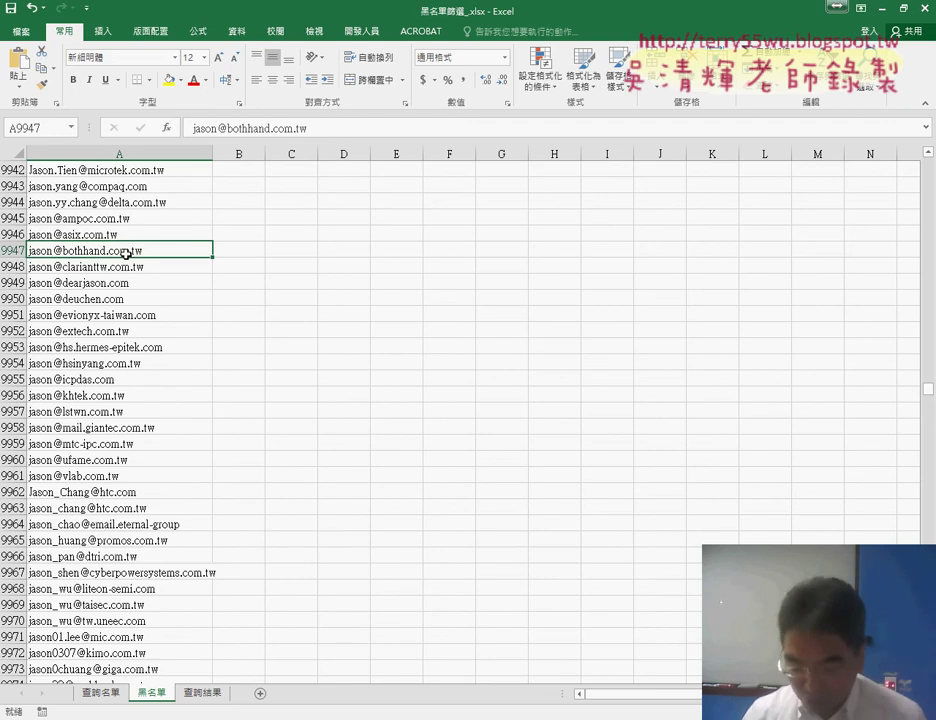
key("ctrl+Down")
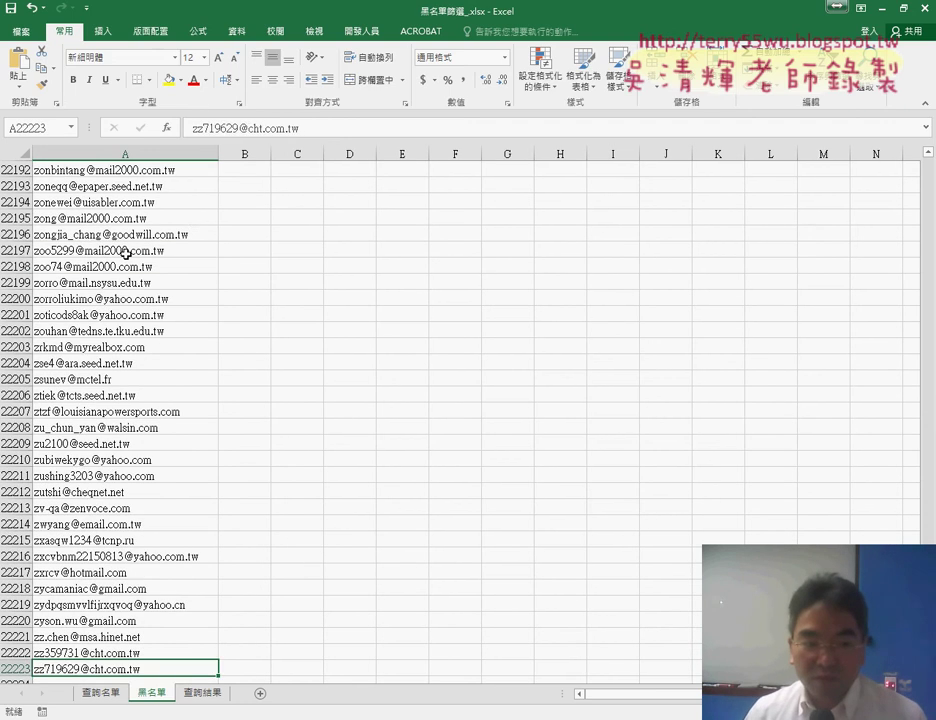
key("Down")
key("Down")
key("Down")
key("Down")
key("Down")
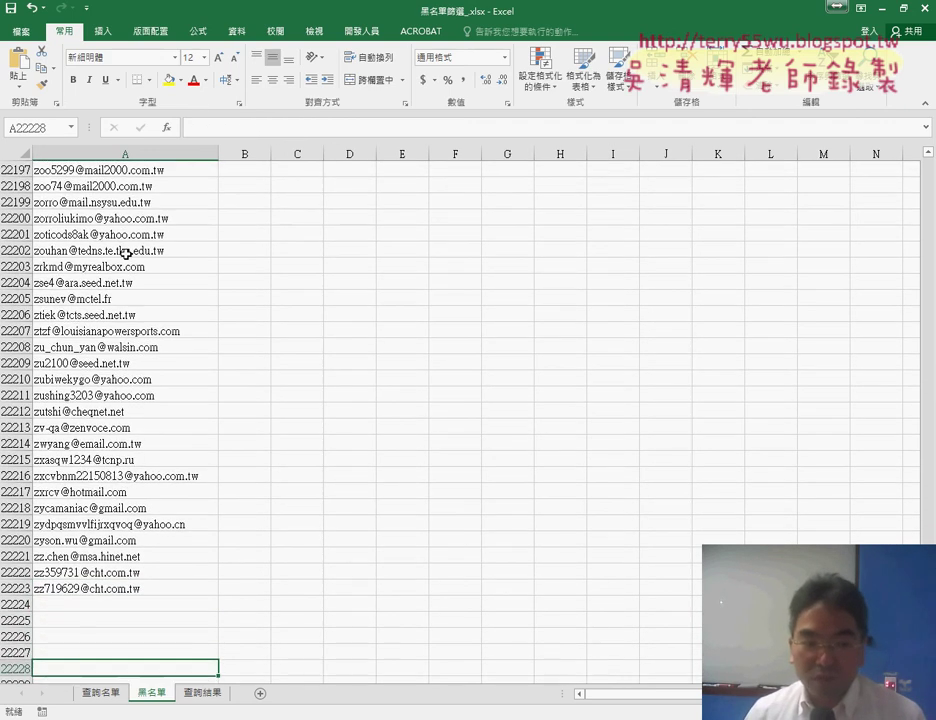
key("Up")
key("Up")
key("Up")
key("Up")
key("Up")
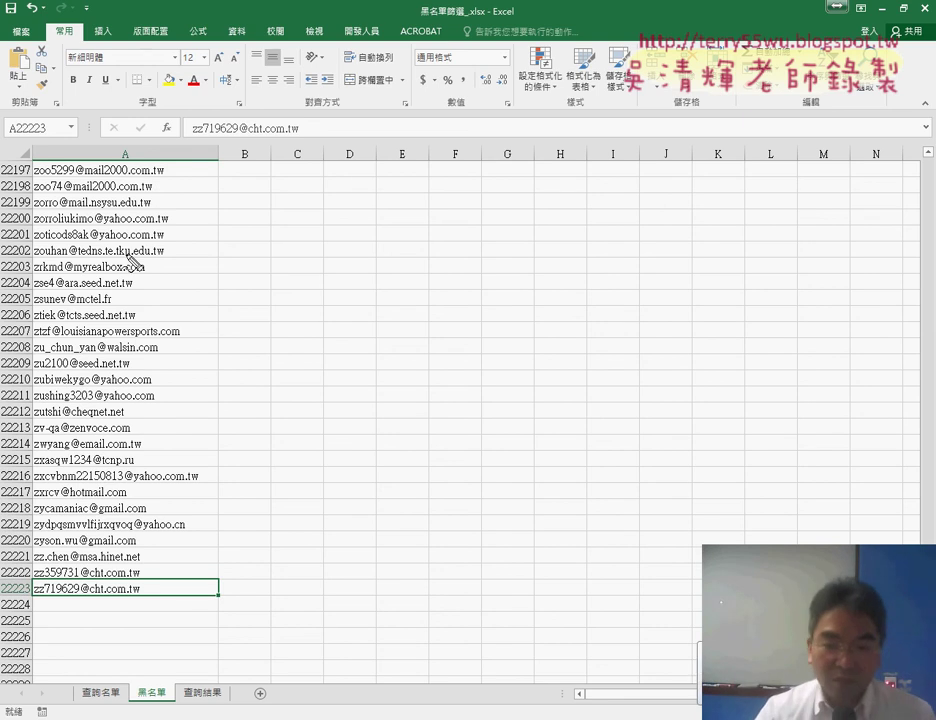
Step: Circle the 黑名單 and 查詢名單 sheet tabs with the pen, then clear the annotations
left_click_drag(140, 708, 197, 690)
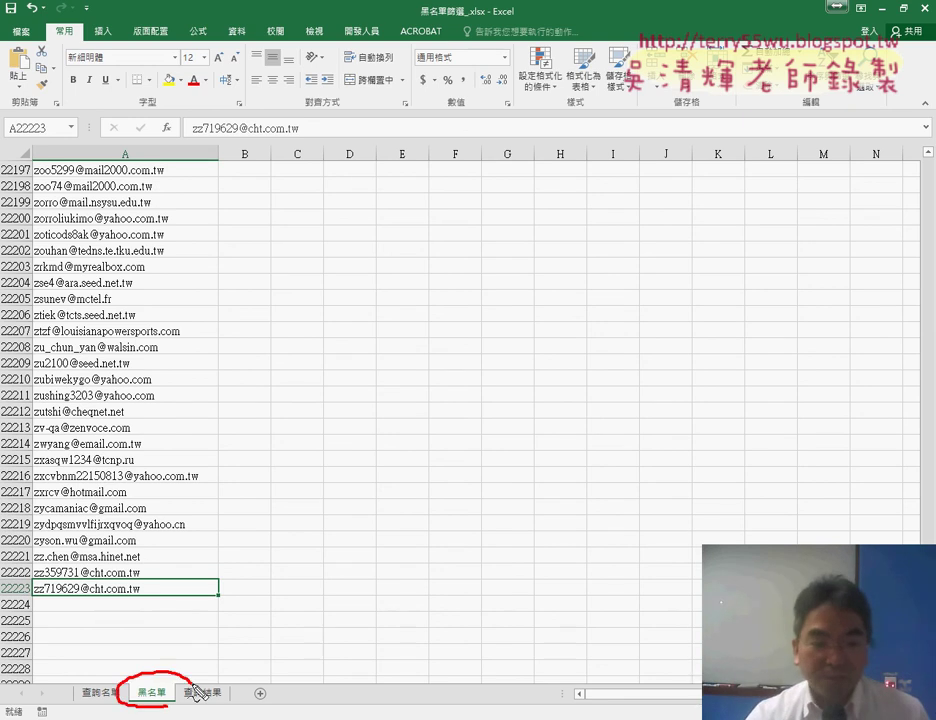
left_click_drag(106, 713, 93, 672)
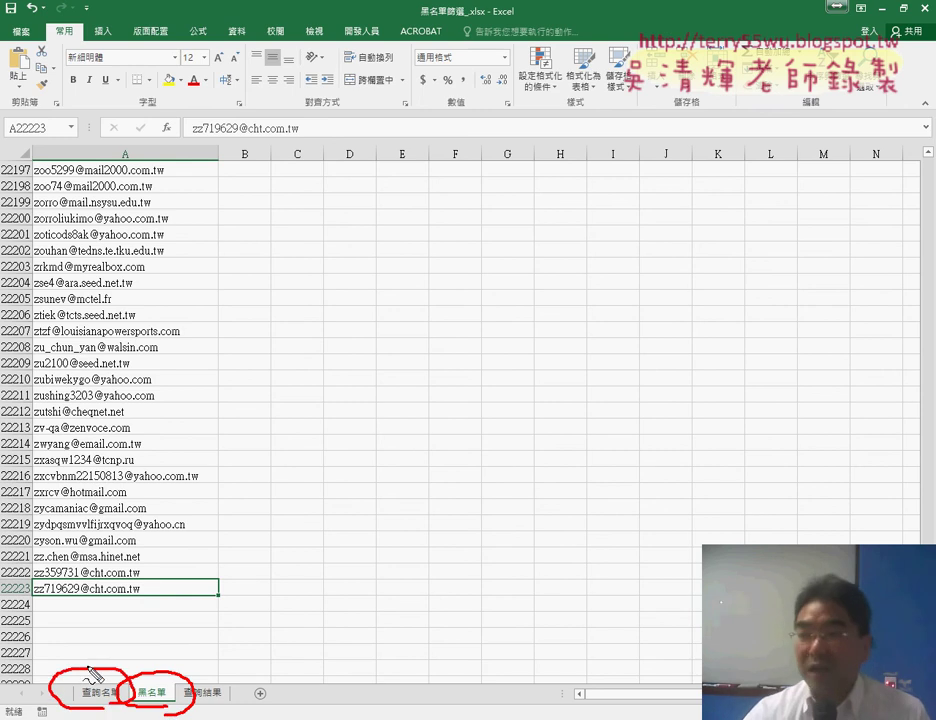
key("Escape")
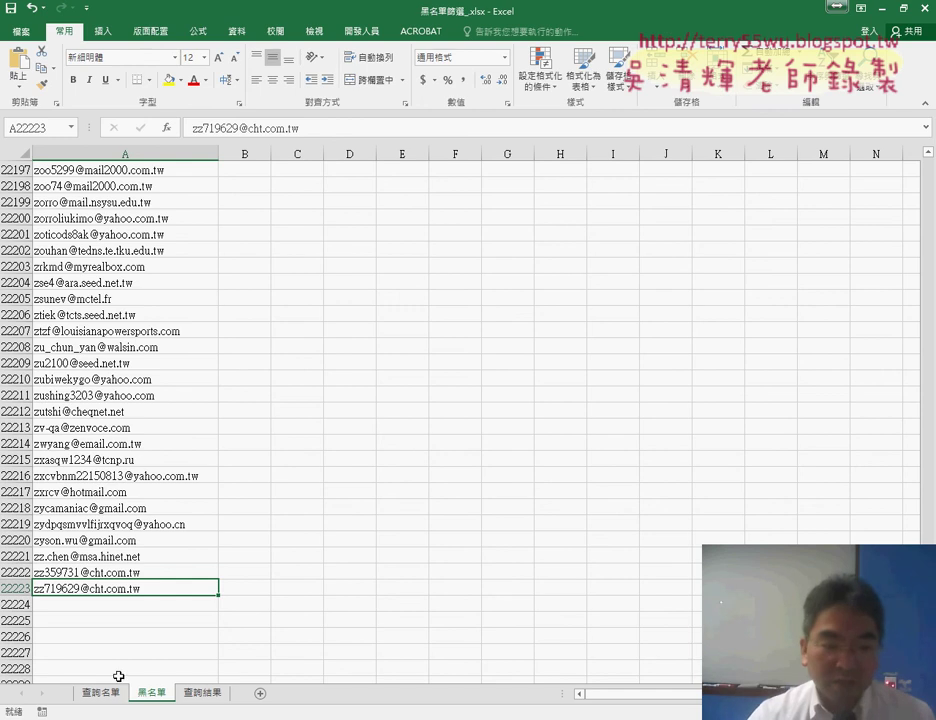
left_click(102, 693)
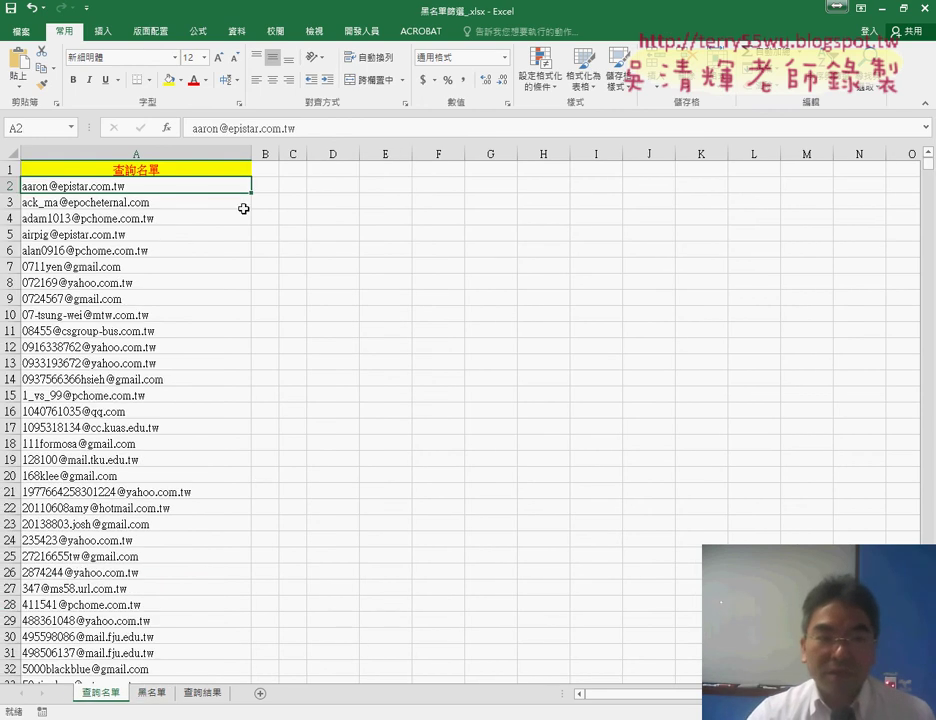
left_click(266, 188)
left_click(200, 188)
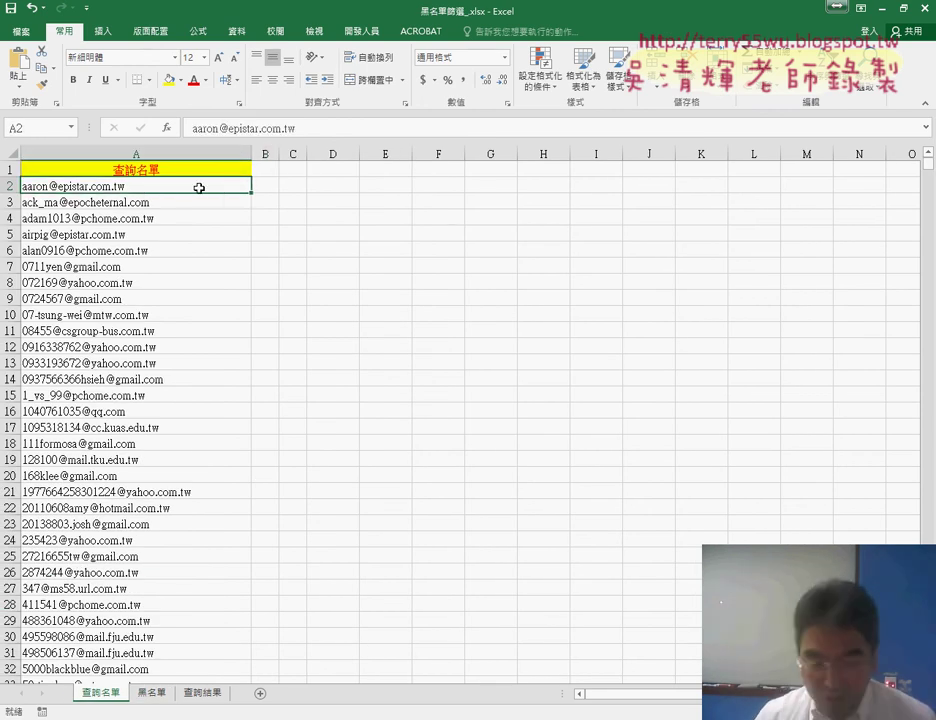
key("ctrl+Down")
key("Down")
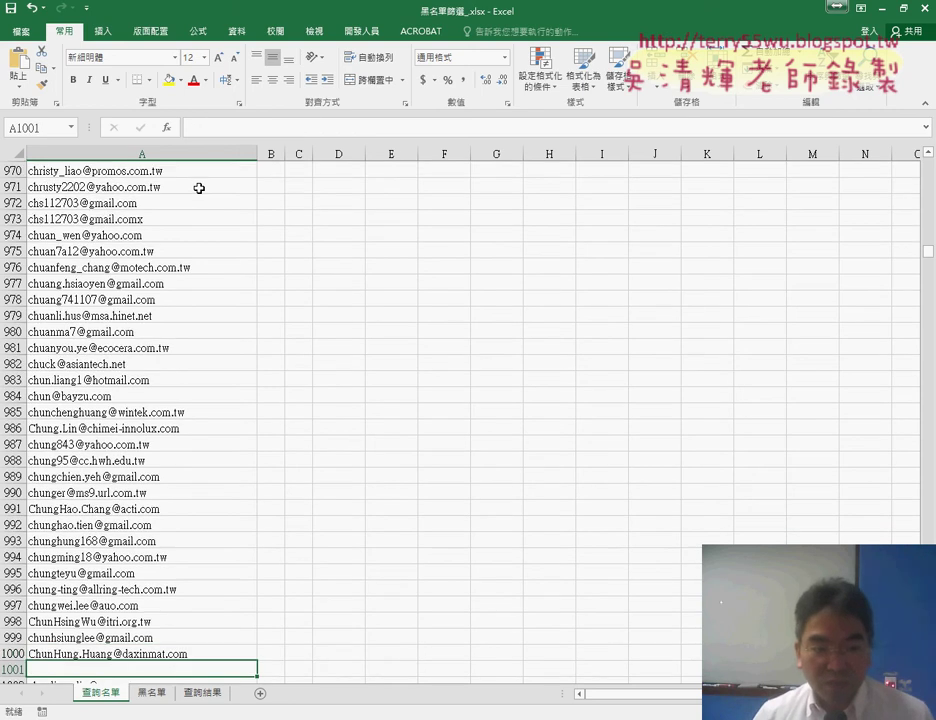
key("Down")
key("Down")
key("Down")
key("Down")
key("Down")
key("Up")
key("Up")
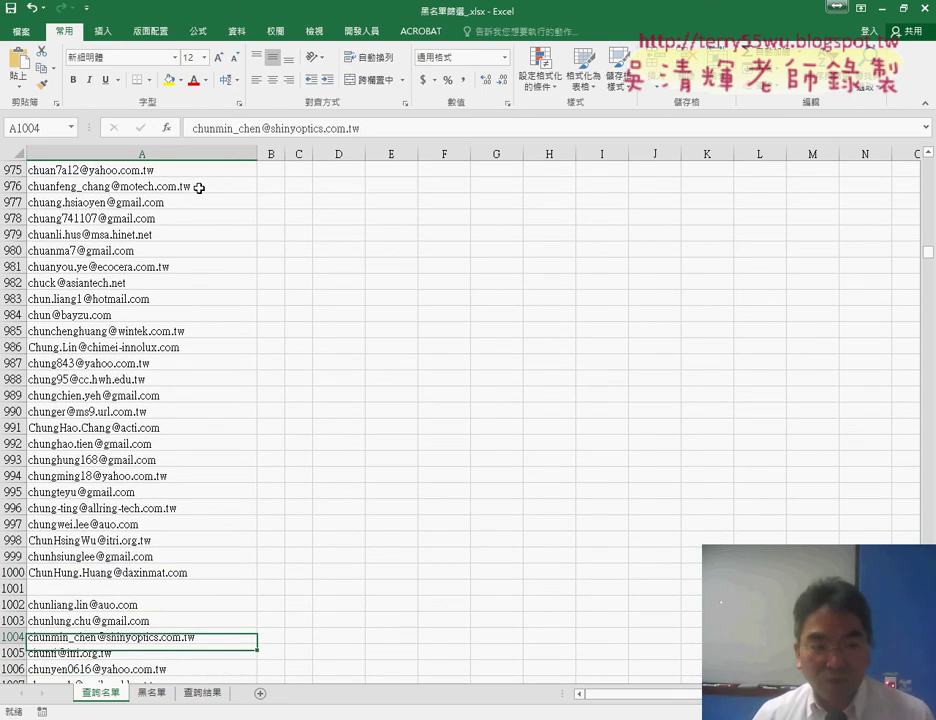
key("Up")
key("Up")
key("Up")
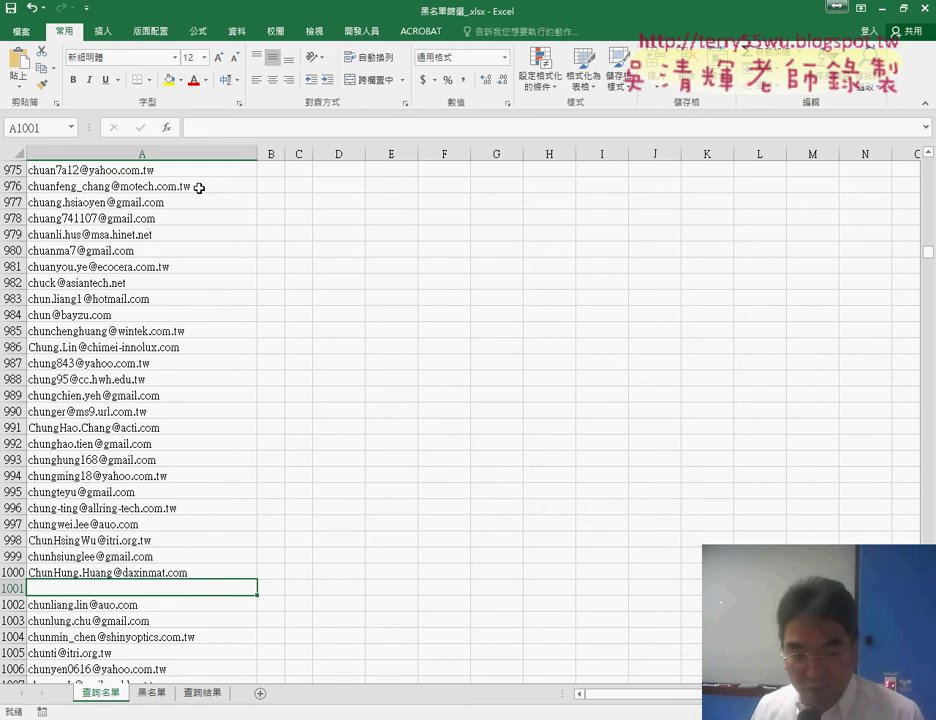
key("Down")
key("ctrl+Down")
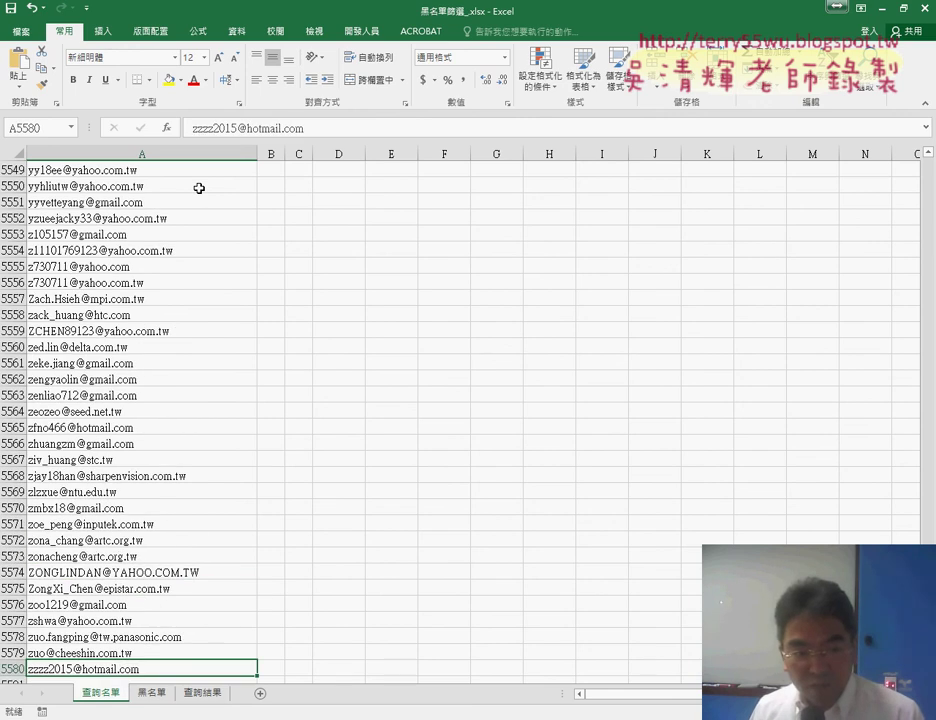
key("ctrl+Down")
key("ctrl+Up")
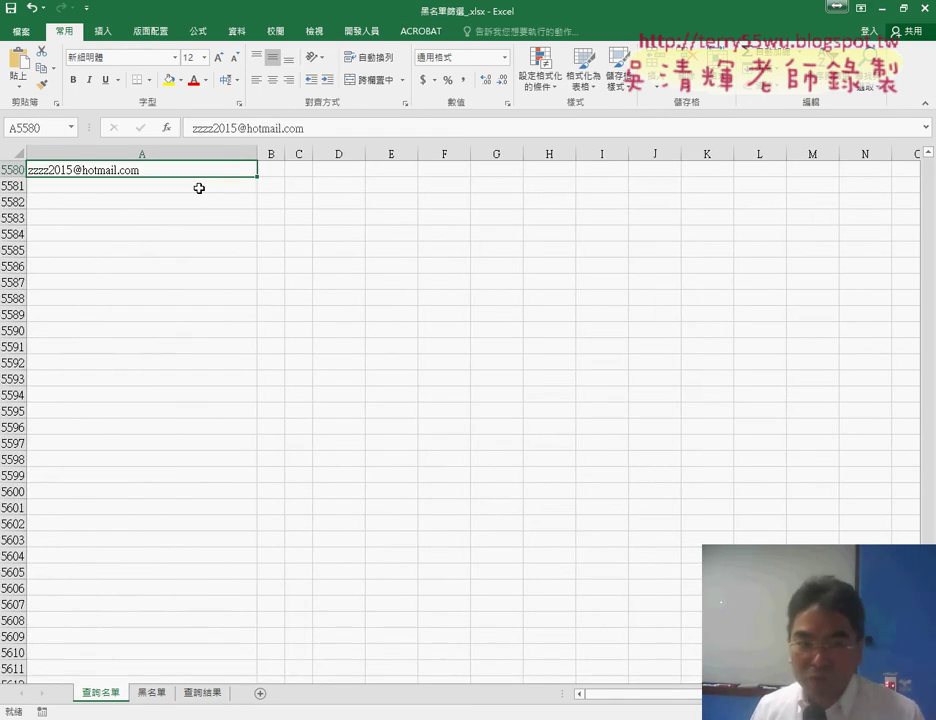
key("ctrl+Up")
key("ctrl+Home")
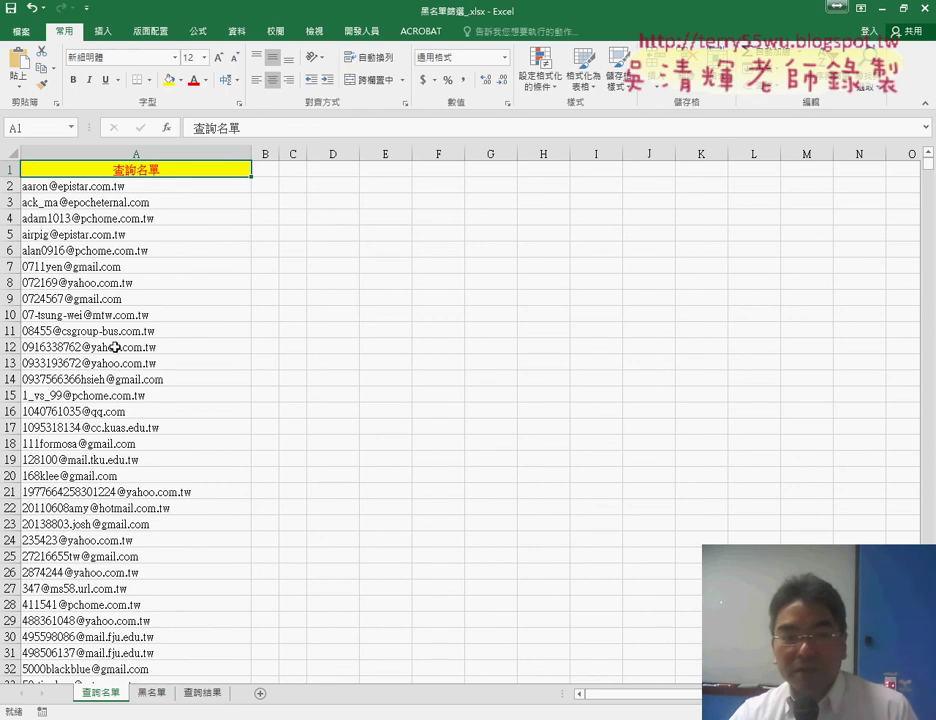
left_click(161, 188)
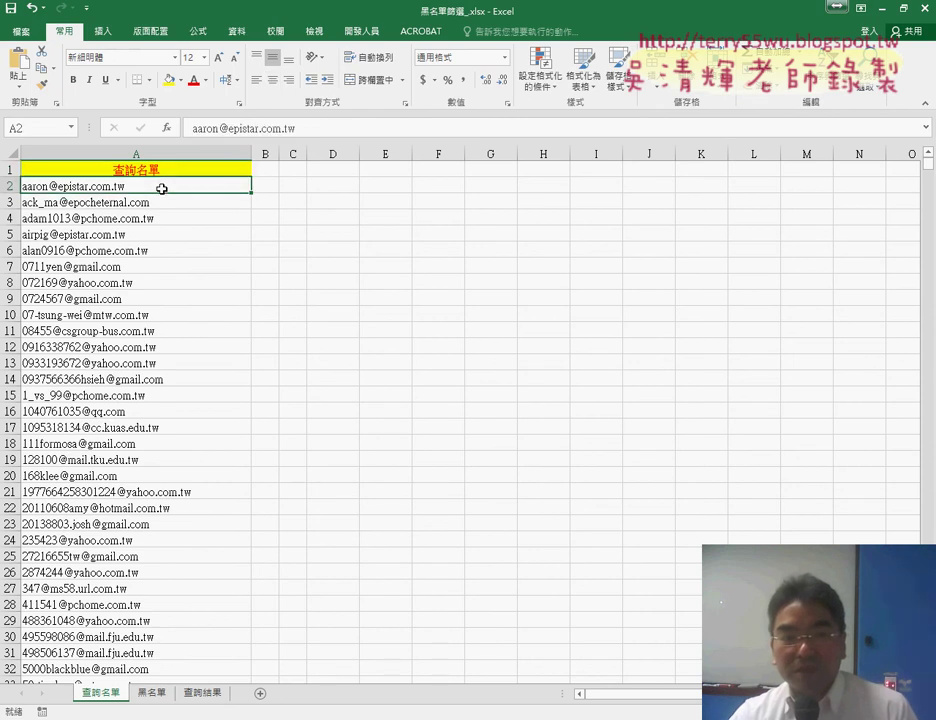
left_click(155, 693)
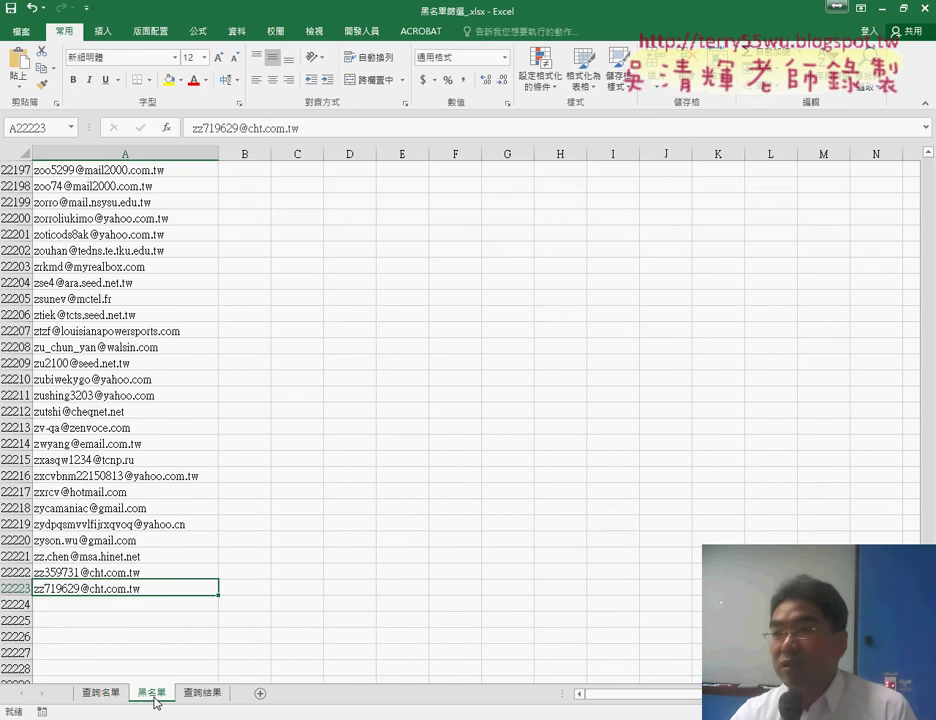
left_click(108, 696)
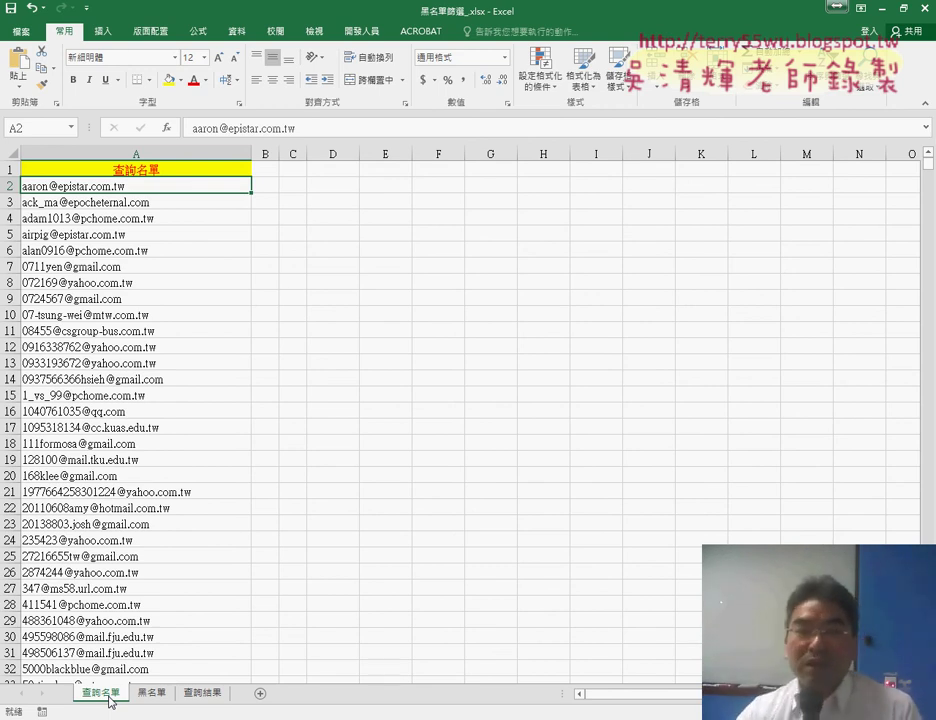
left_click(269, 187)
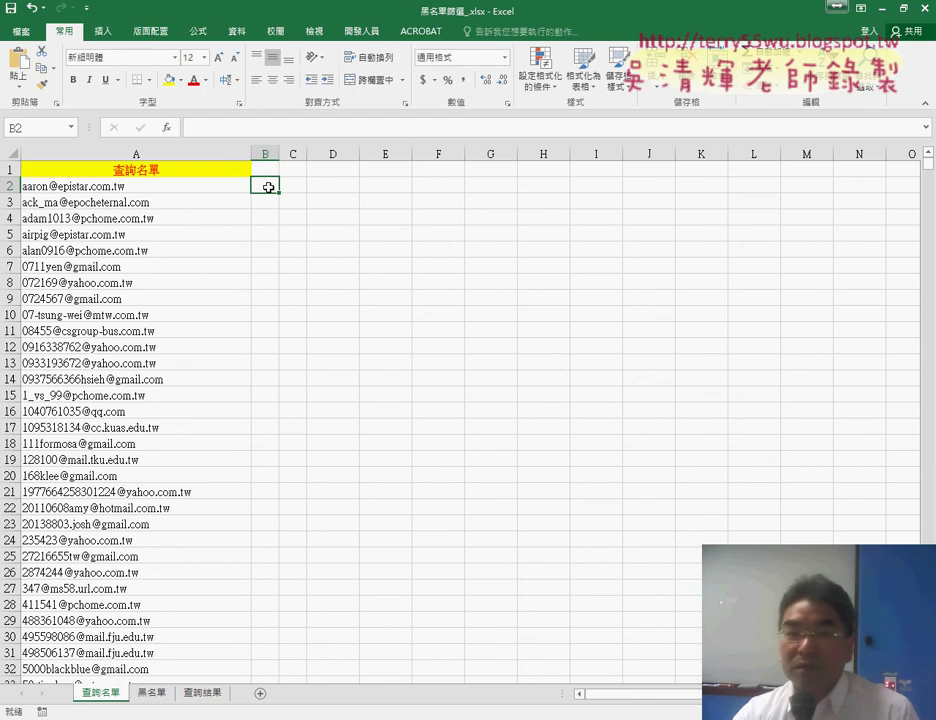
Step: Insert COUNTIF into B2 from the recently used functions list
left_click(172, 129)
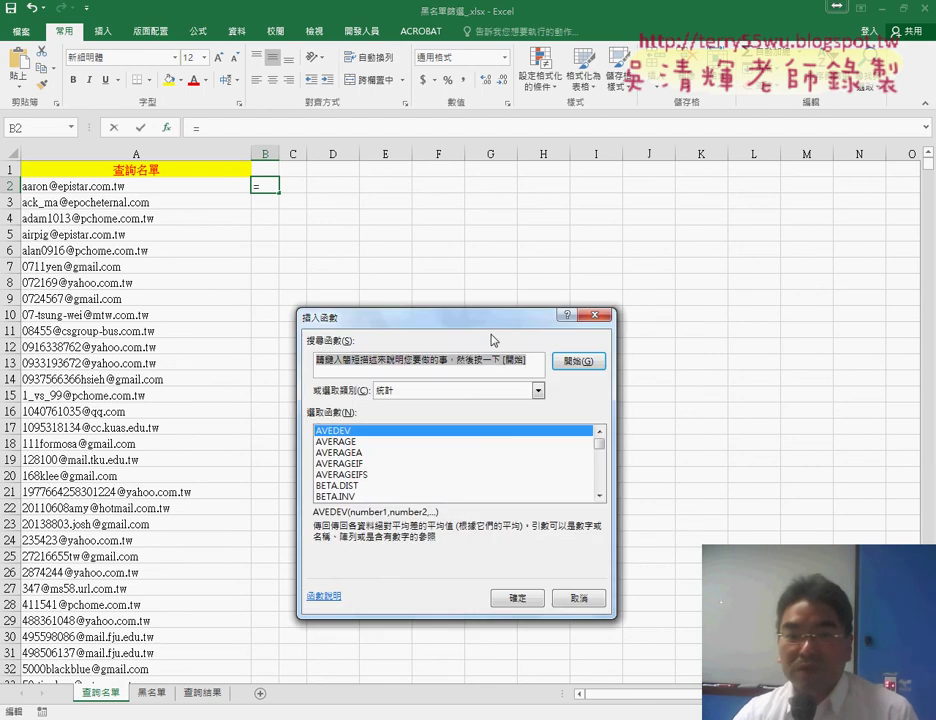
left_click_drag(493, 338, 620, 197)
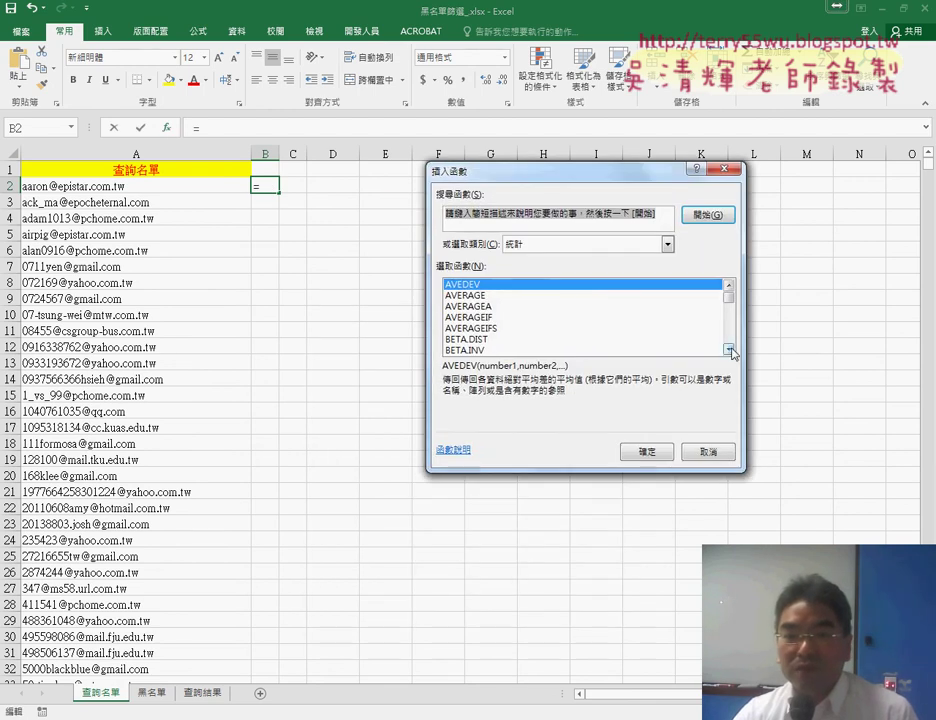
left_click(667, 244)
left_click(600, 263)
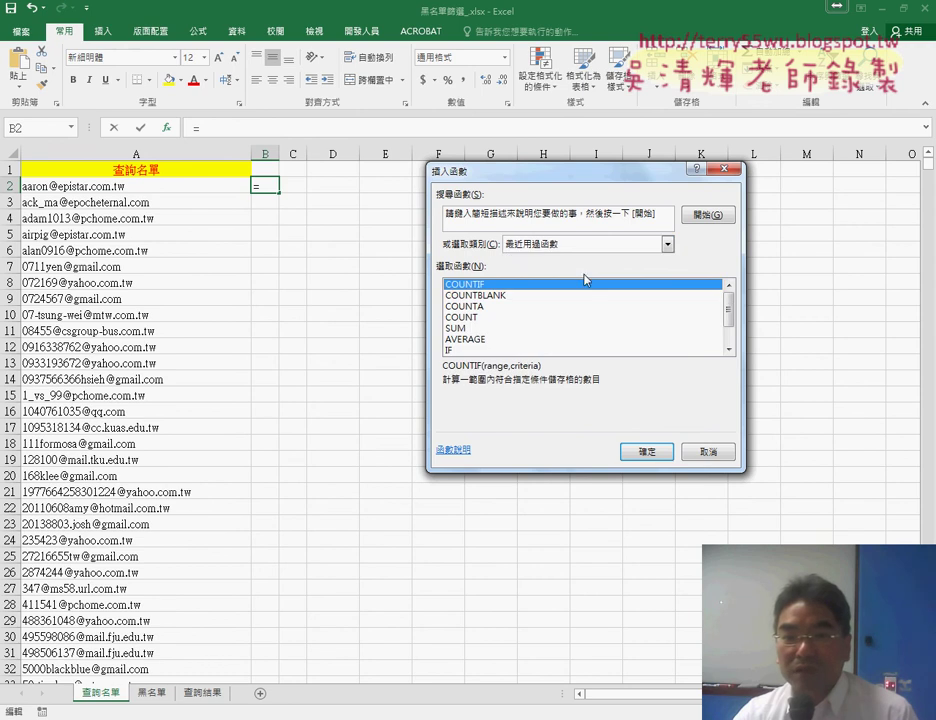
double_click(494, 285)
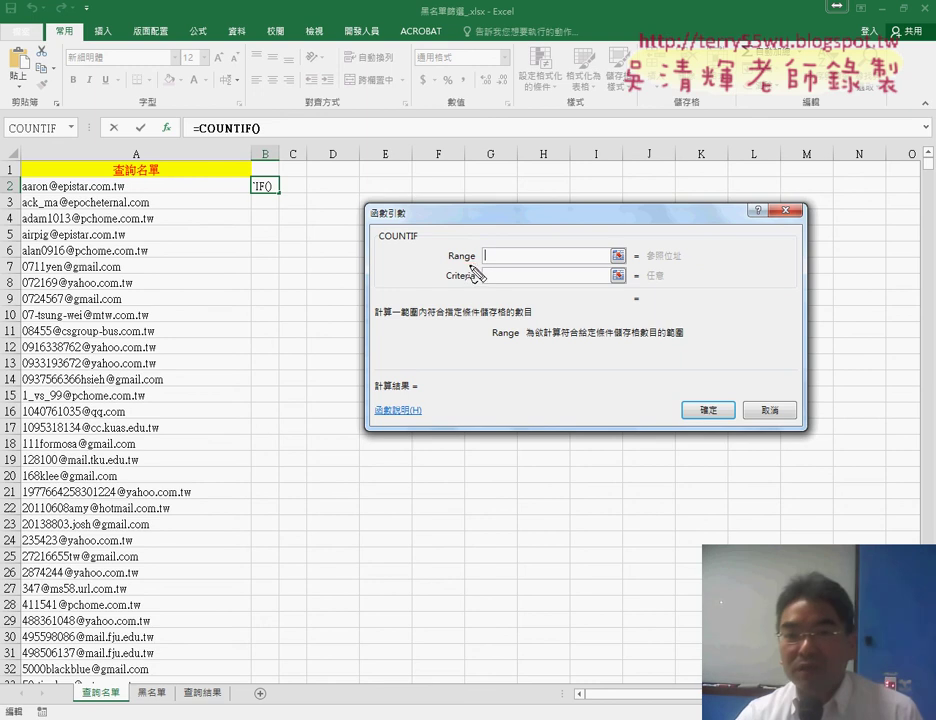
Step: Annotate the Range and Criteria arguments, the first query email and the 黑名單 tab, then clear the marks
left_click_drag(476, 252, 470, 248)
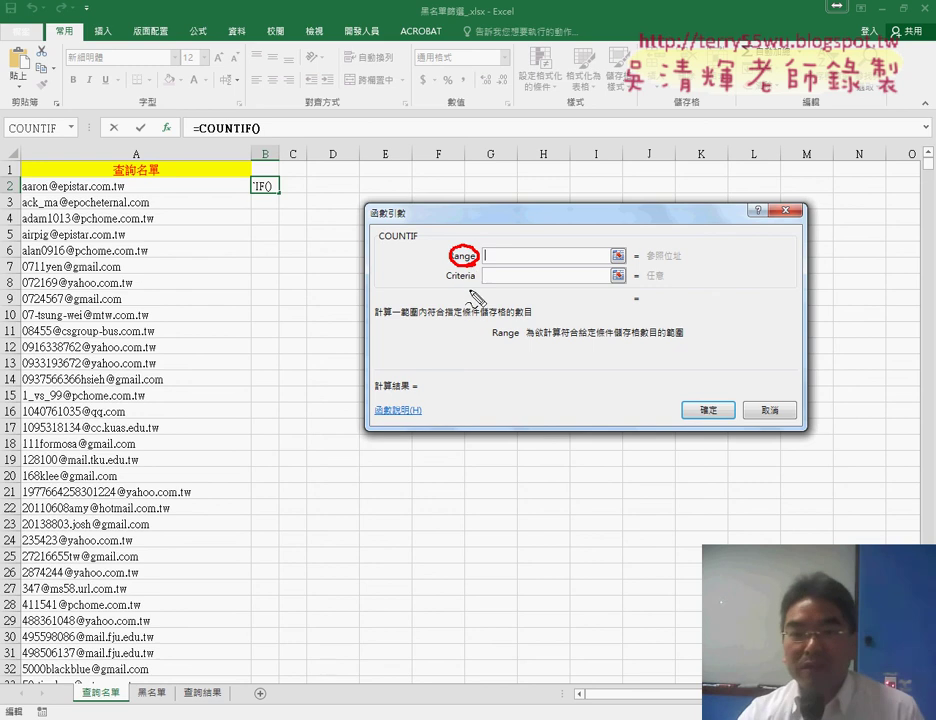
left_click_drag(477, 268, 478, 272)
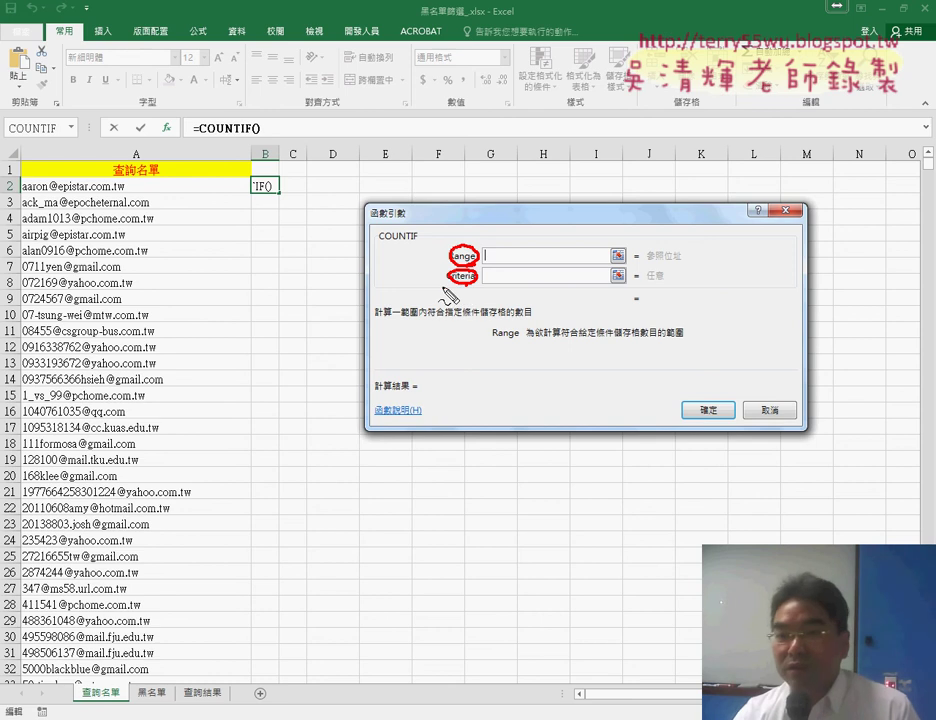
left_click_drag(463, 297, 472, 294)
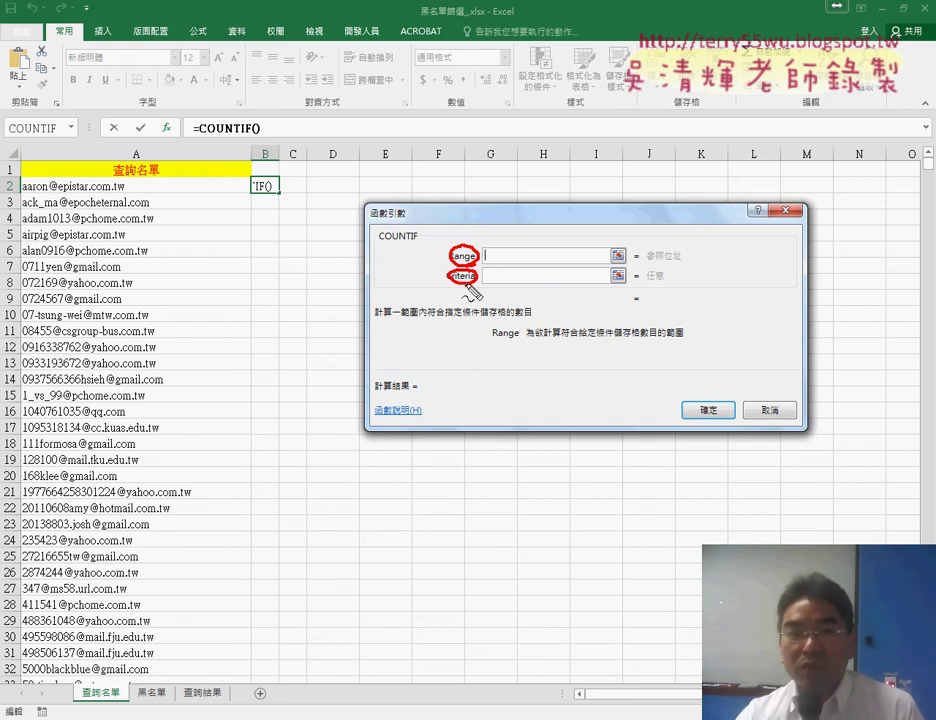
left_click_drag(110, 194, 30, 178)
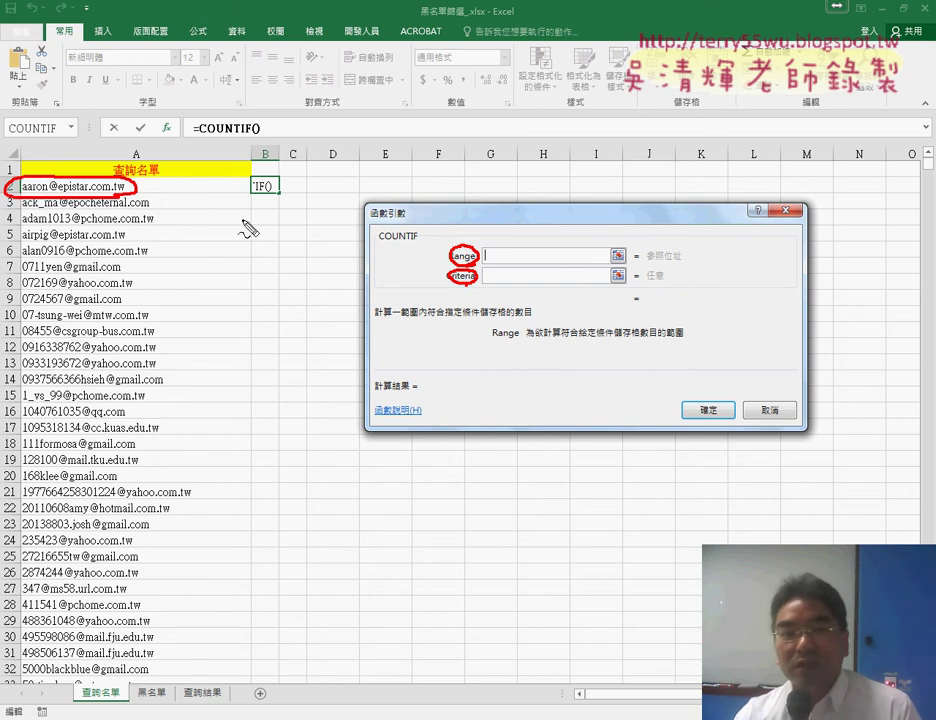
left_click_drag(137, 190, 465, 270)
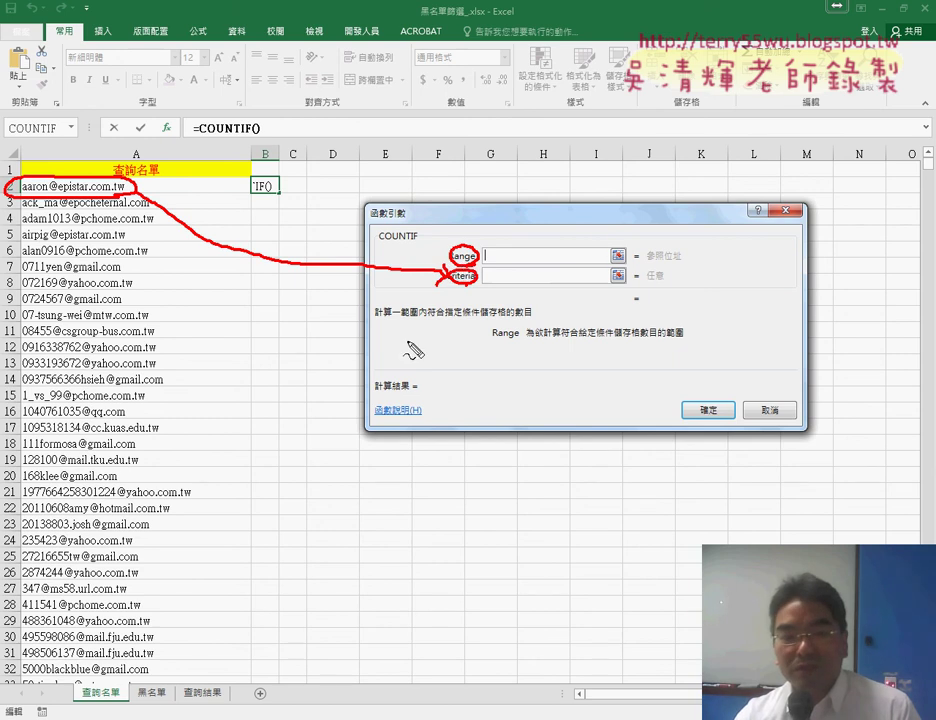
left_click_drag(165, 674, 158, 704)
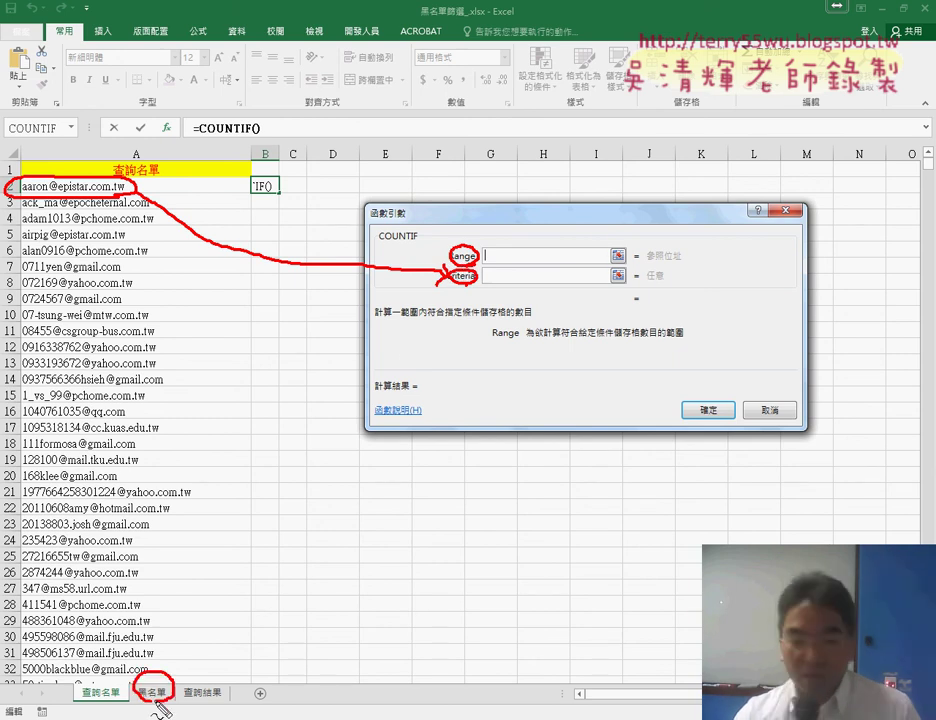
key("Escape")
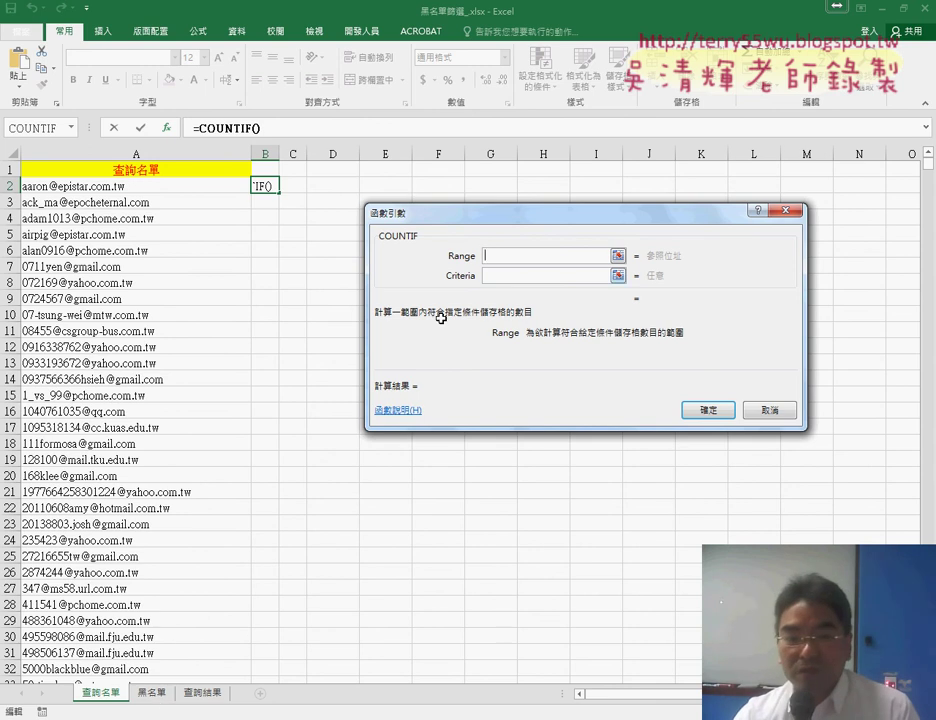
Step: Drag-select 黑名單!A2:A417 as a first attempt at the COUNTIF range
left_click(153, 694)
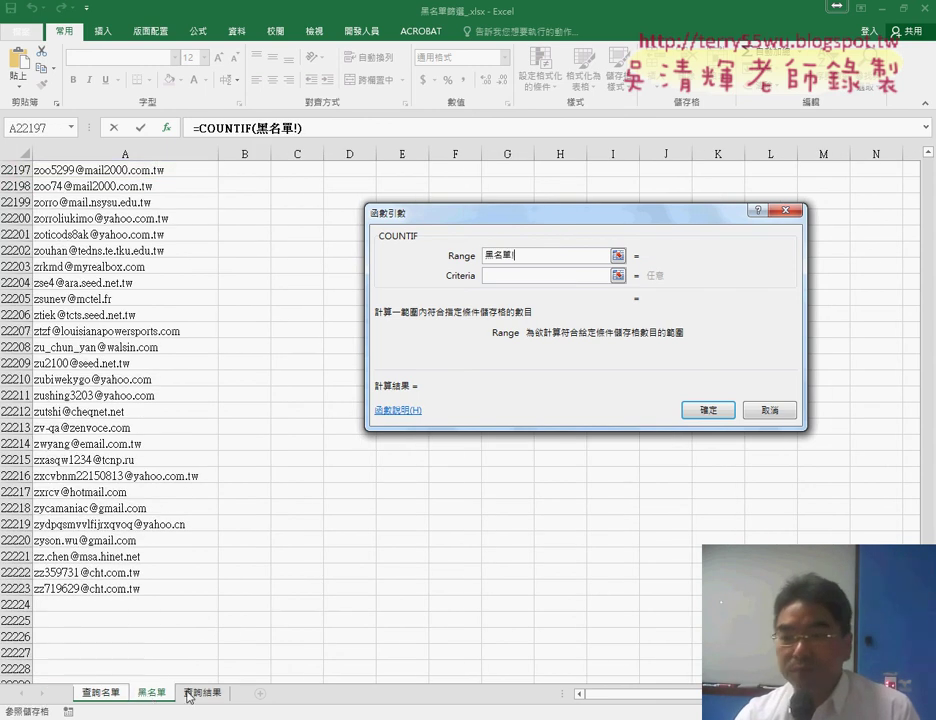
left_click_drag(927, 600, 927, 160)
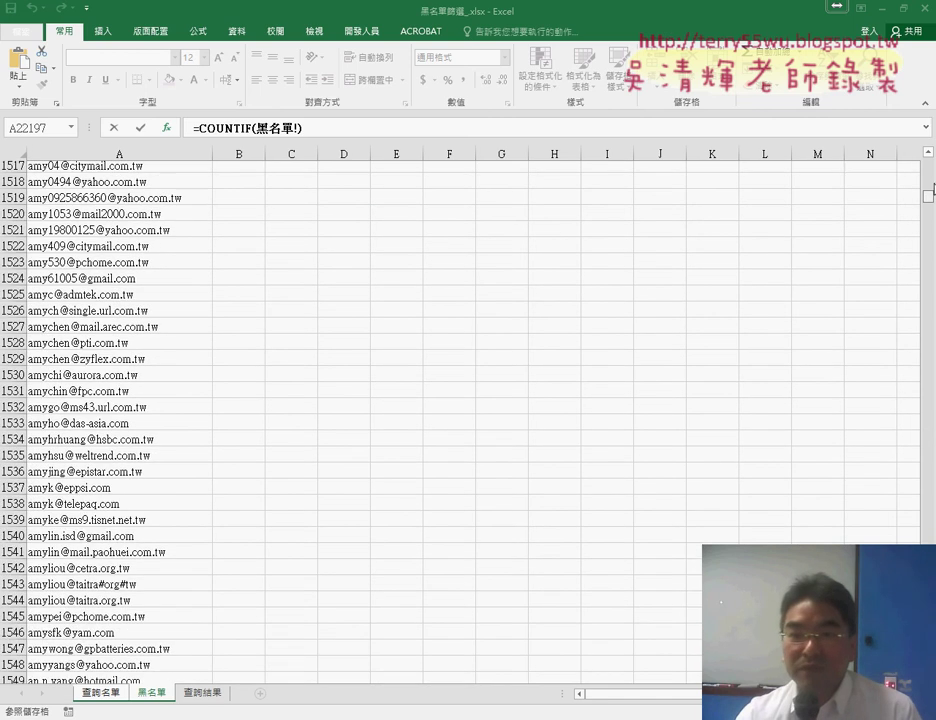
left_click(161, 187)
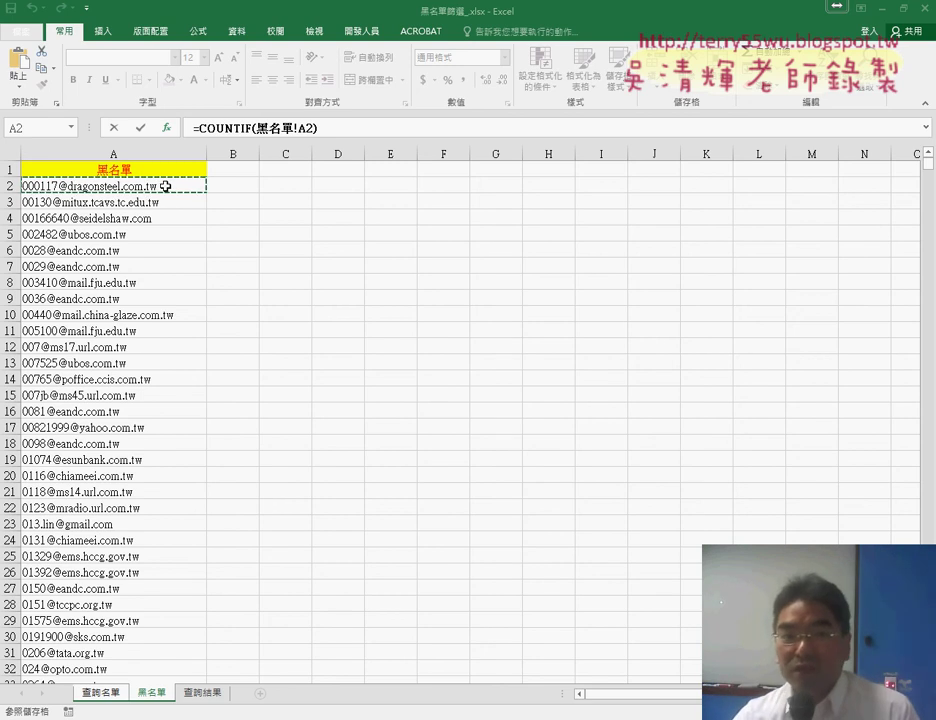
mouse_move(165, 186)
left_mouse_down()
mouse_move(163, 703)
mouse_move(150, 349)
mouse_move(152, 455)
left_mouse_up()
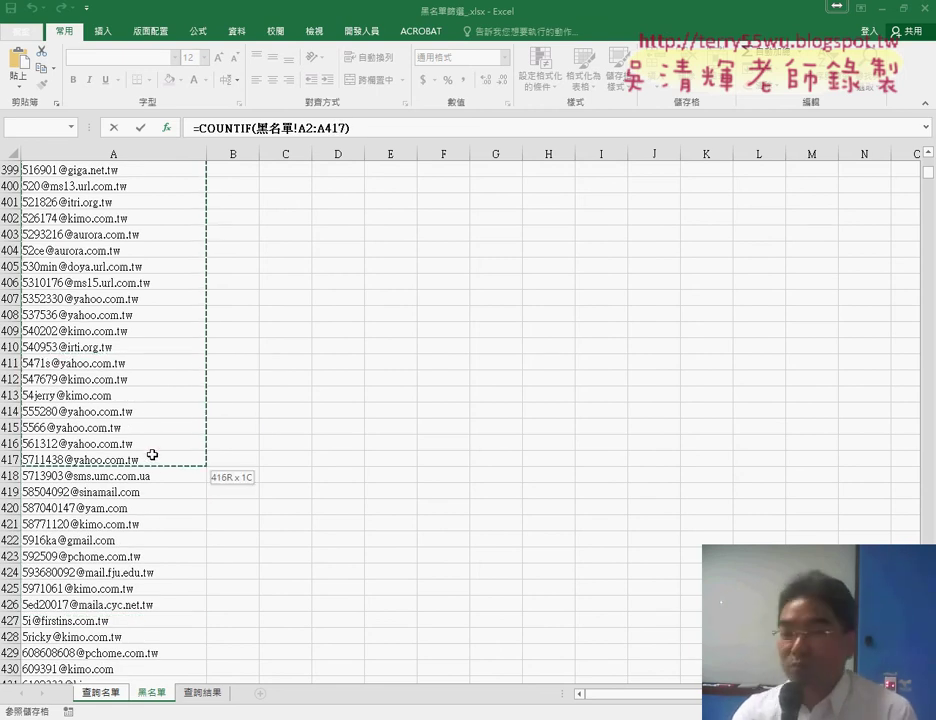
left_click_drag(152, 455, 152, 455)
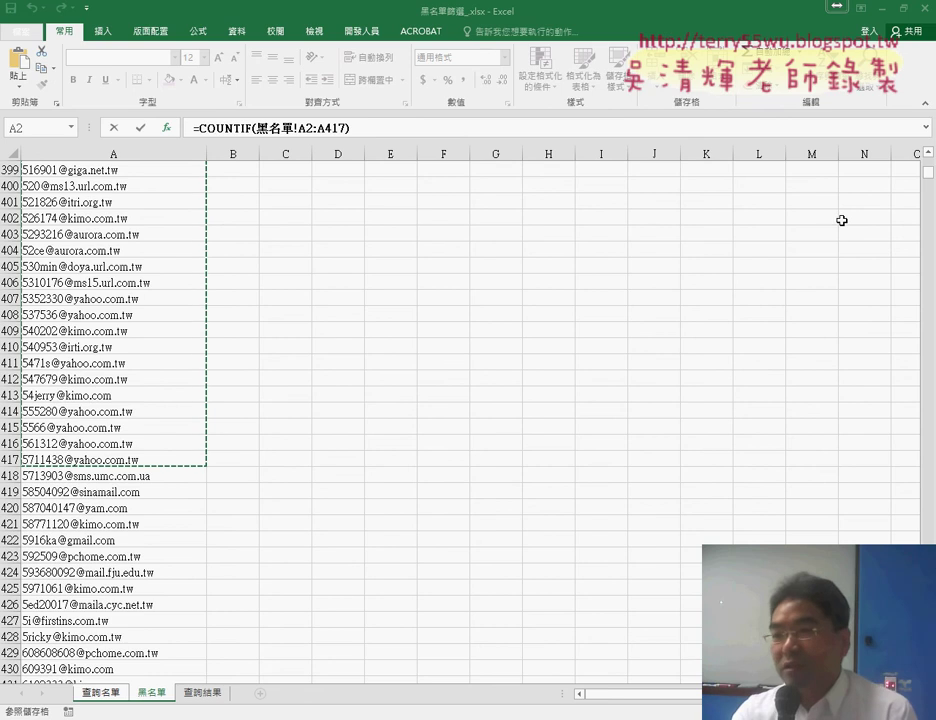
left_click_drag(928, 172, 928, 158)
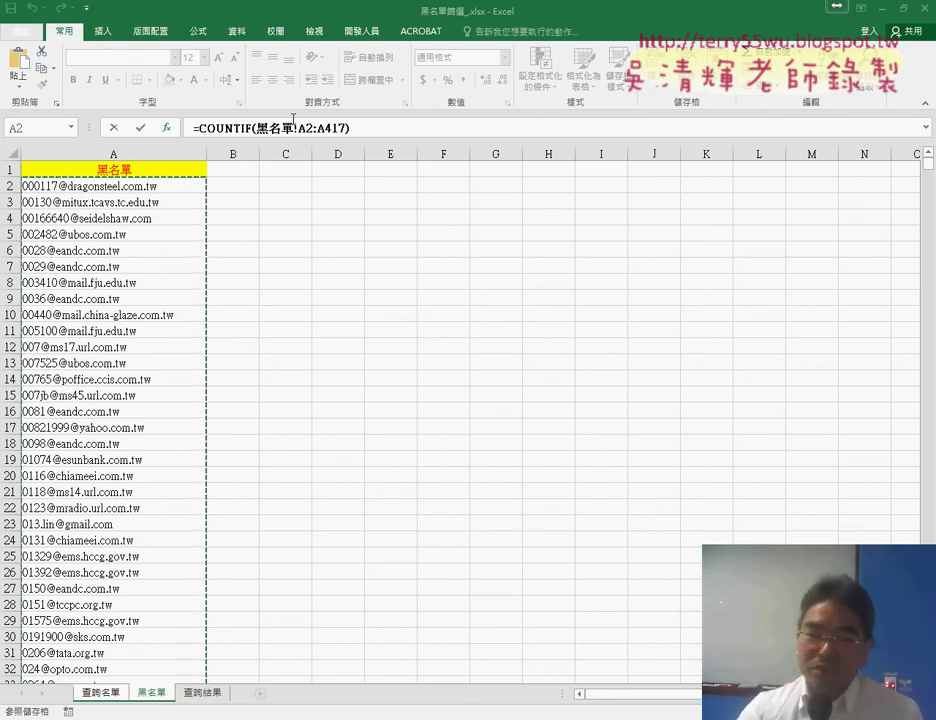
Step: Return to B2 on 查詢名單, reopen COUNTIF's arguments and delete the wrong Range entry
left_click(101, 692)
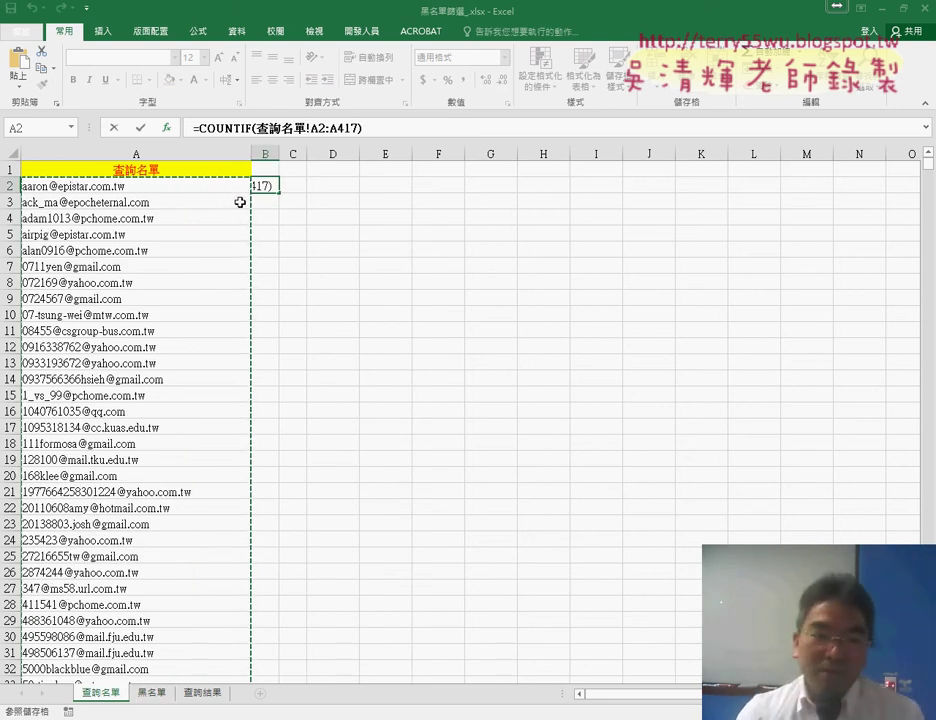
left_click(261, 185)
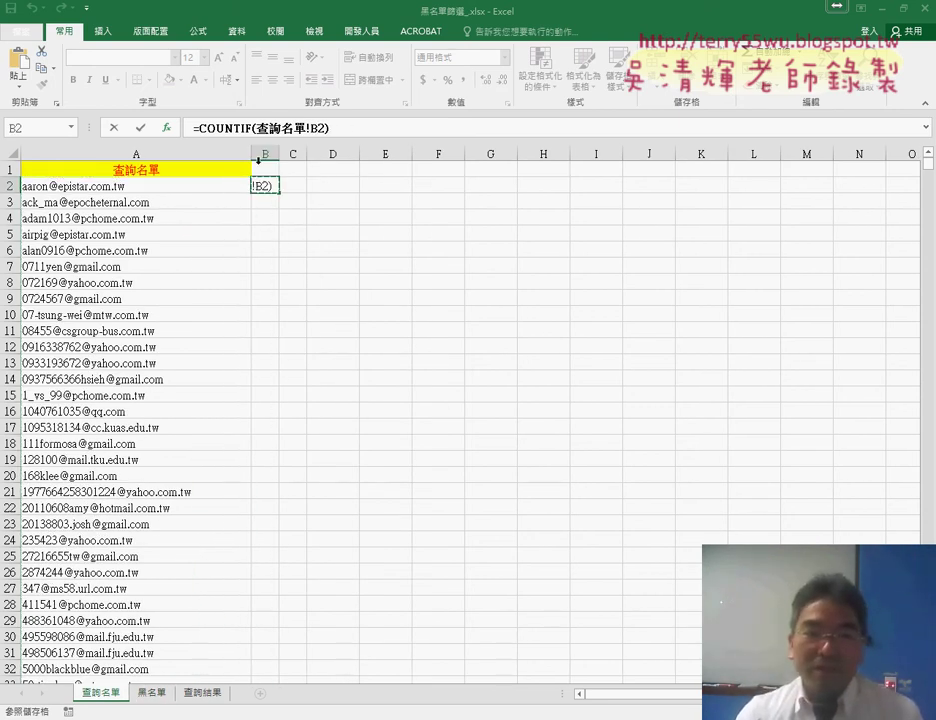
left_click(166, 128)
left_click(500, 253)
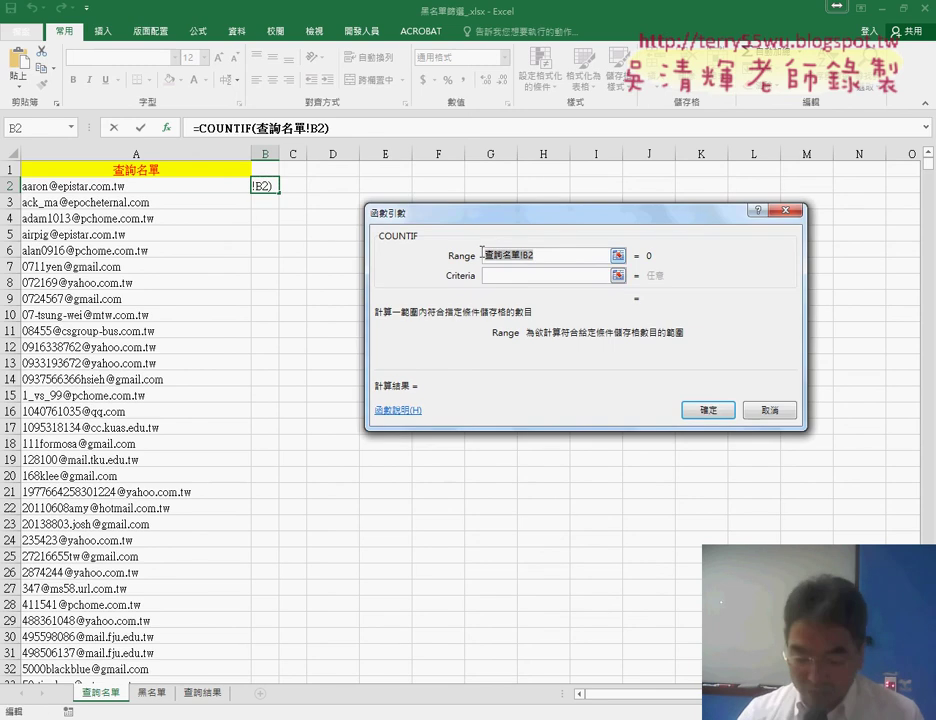
key("Delete")
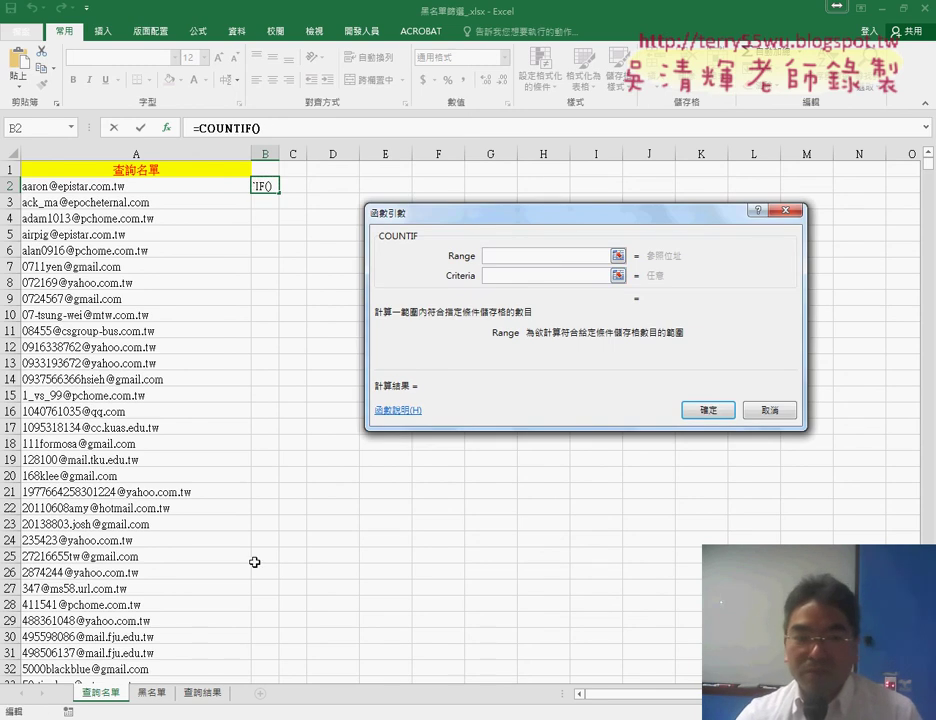
Step: Set the COUNTIF Range to the full blacklist, 黑名單!A2:A22223
left_click(153, 693)
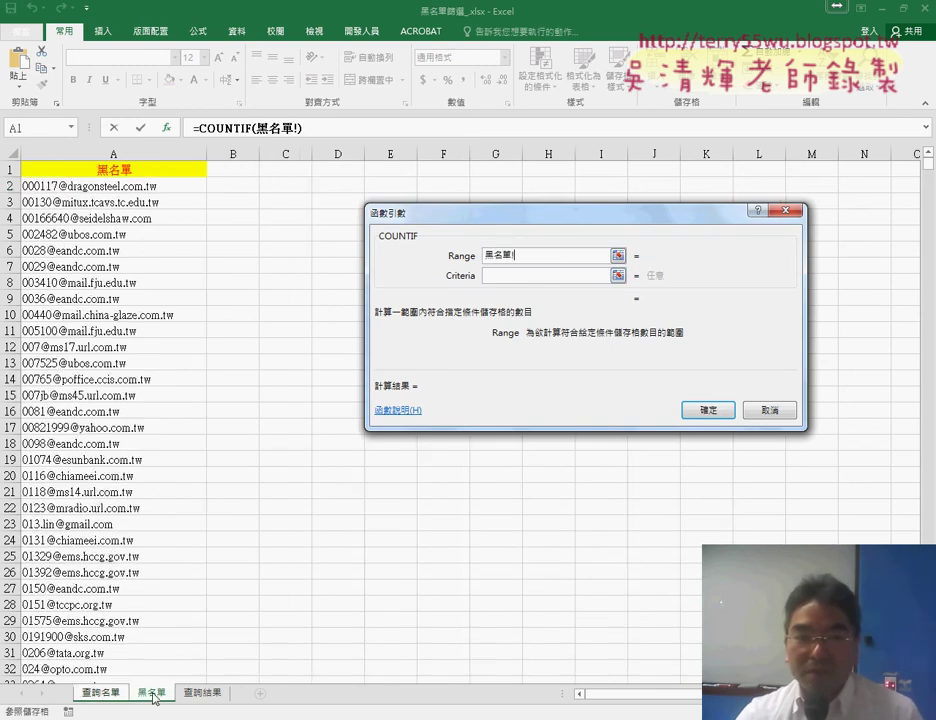
left_click(172, 186)
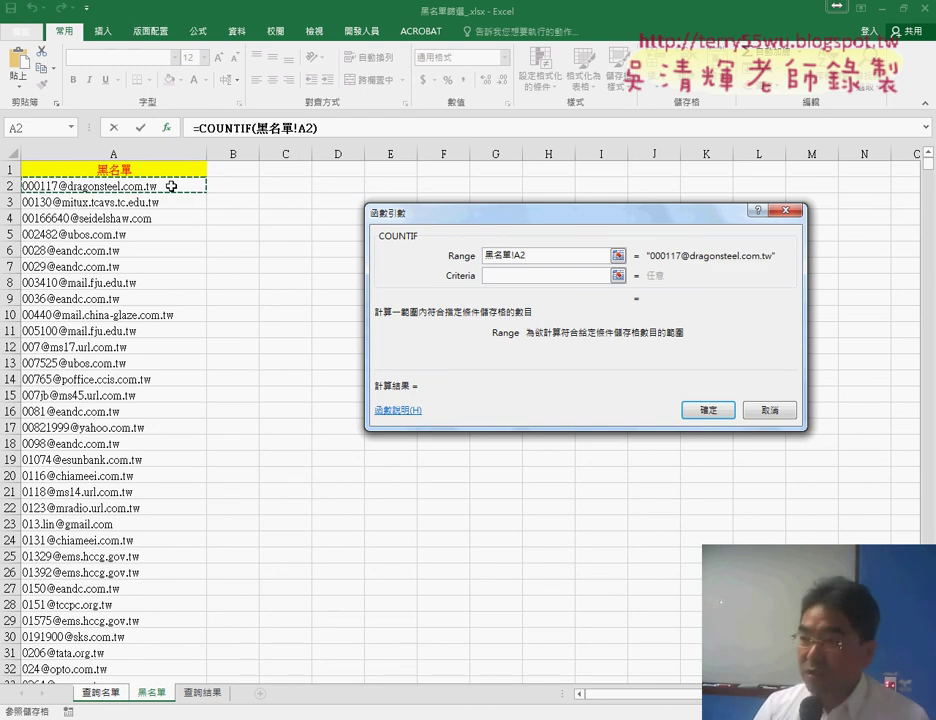
key("ctrl+shift+Down")
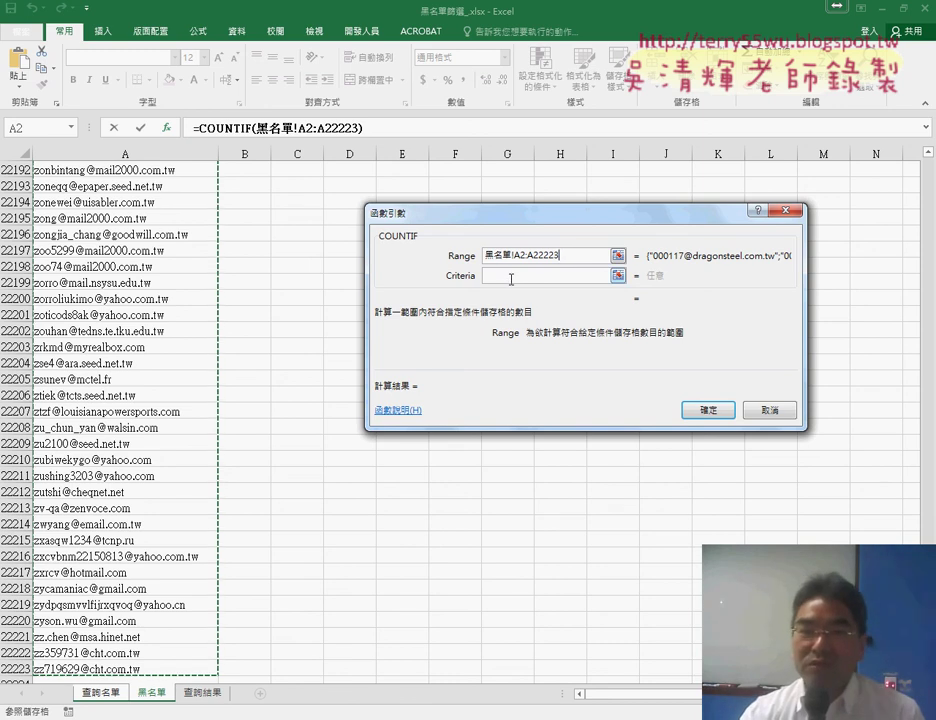
left_click(510, 277)
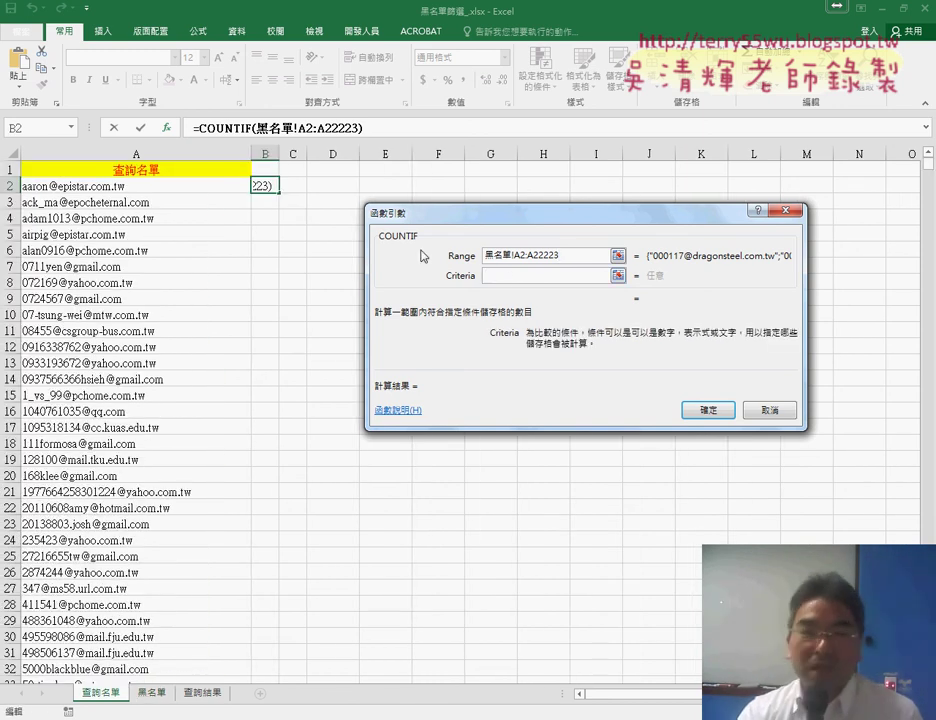
Step: Use query email A2 as the criteria and confirm =COUNTIF(黑名單!A2:A22223,A2) in B2
left_click(182, 187)
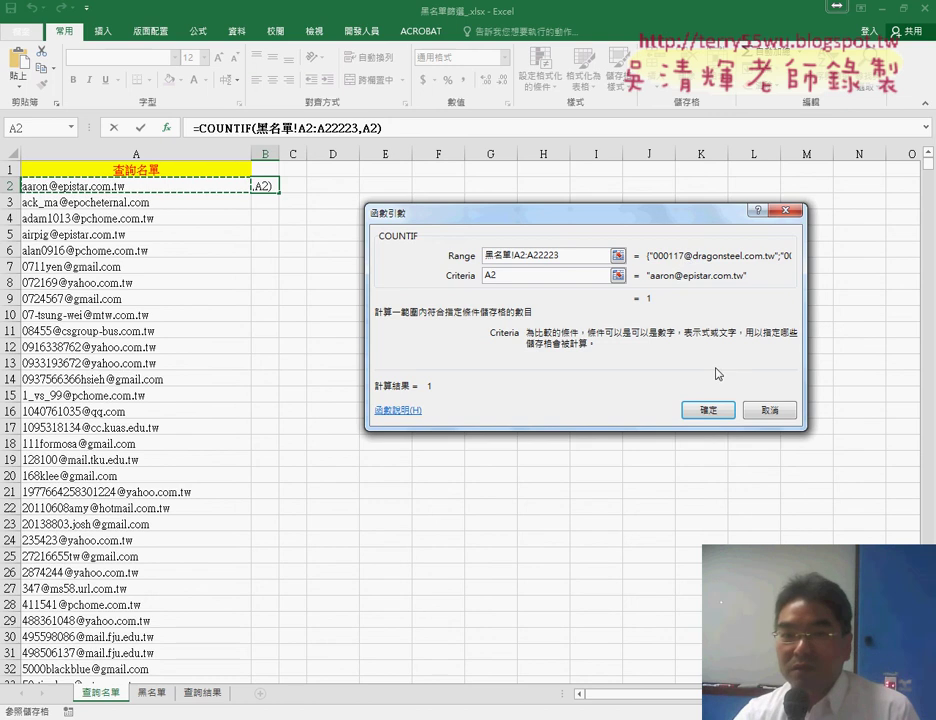
left_click(722, 409)
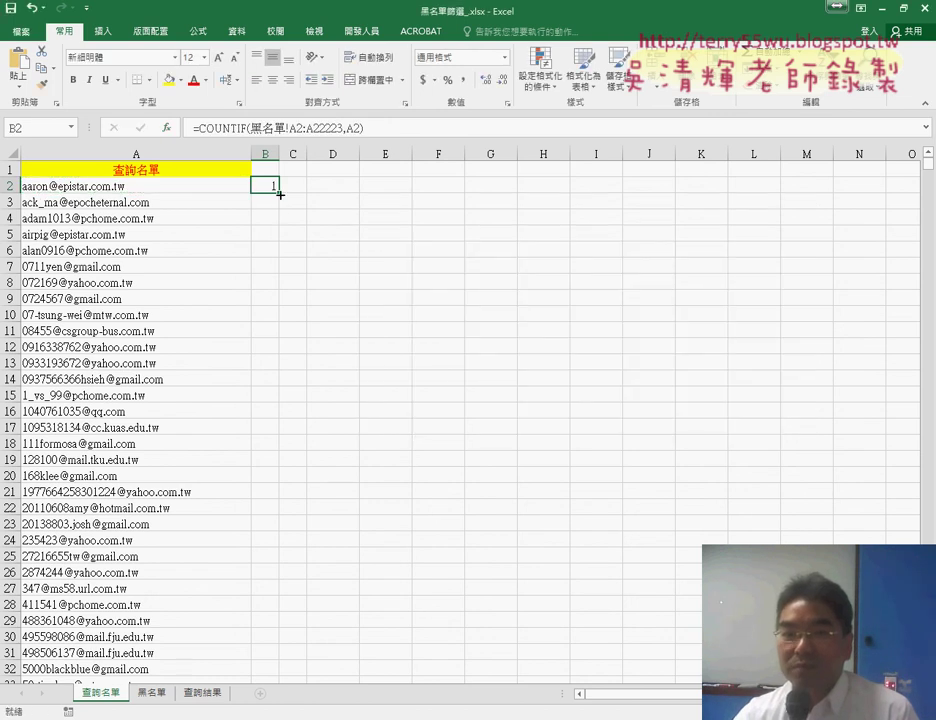
Step: Fill the COUNTIF formula down column B, giving 1 for rows 2–6 and 0 below
double_click(280, 194)
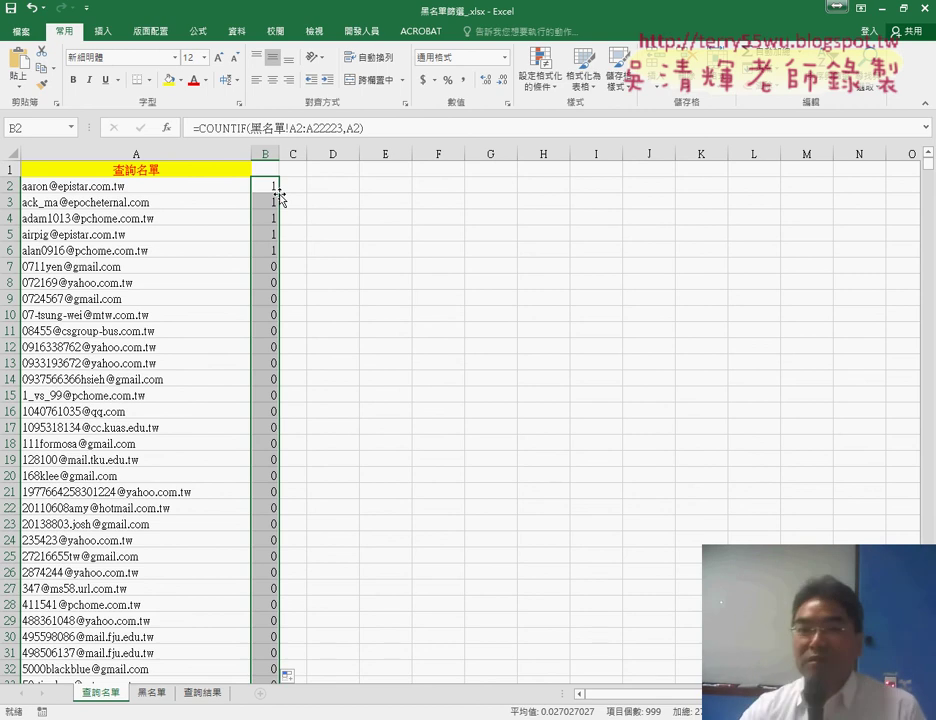
left_click(269, 171)
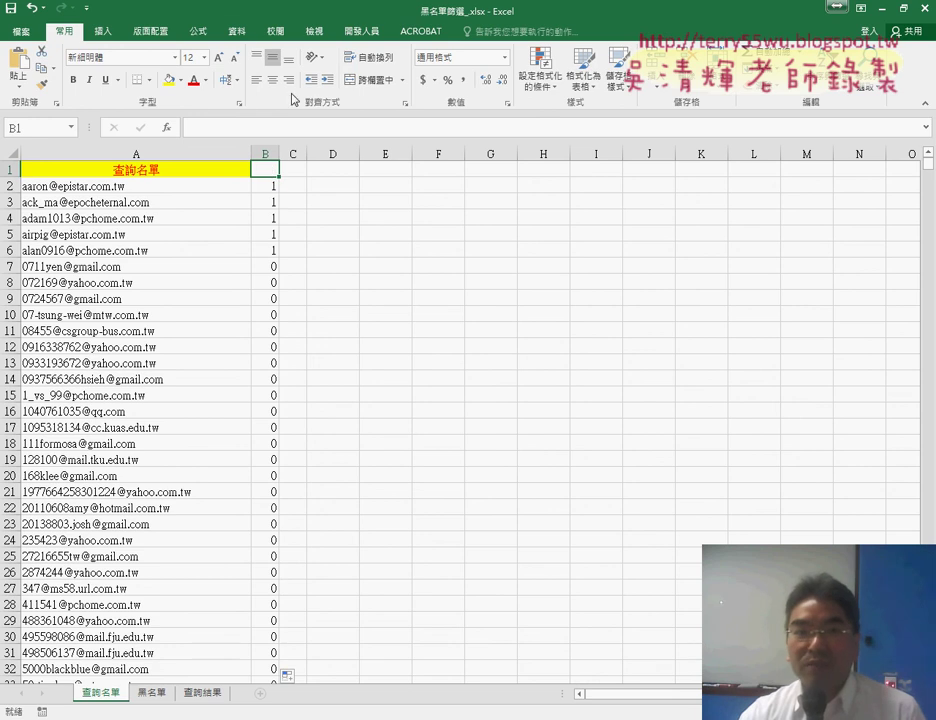
Step: Filter column B to show only the rows flagged 1
left_click(235, 31)
left_click(452, 68)
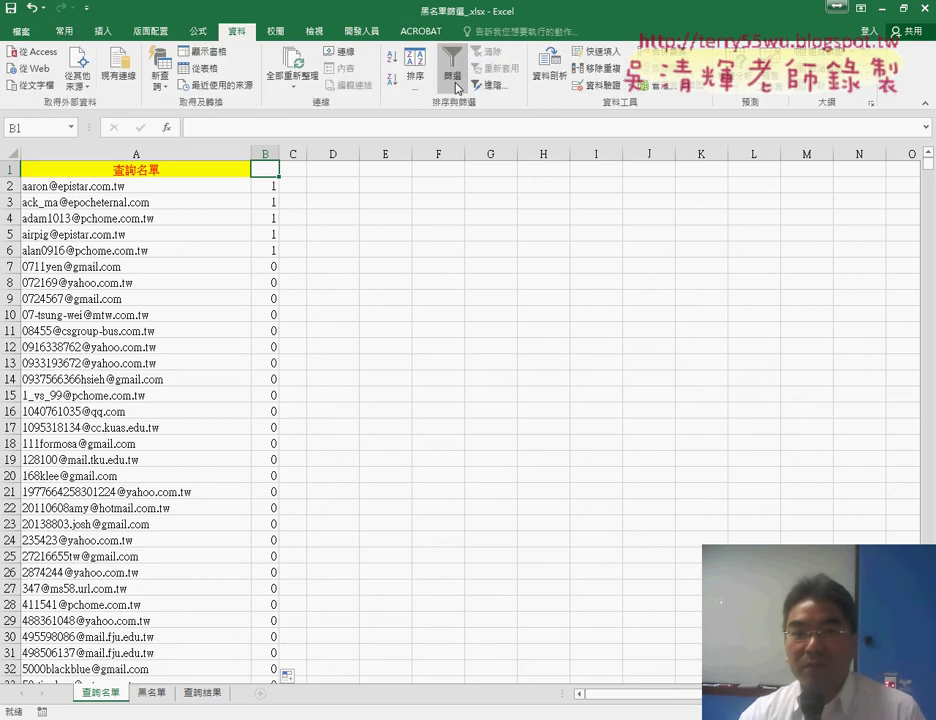
left_click(272, 170)
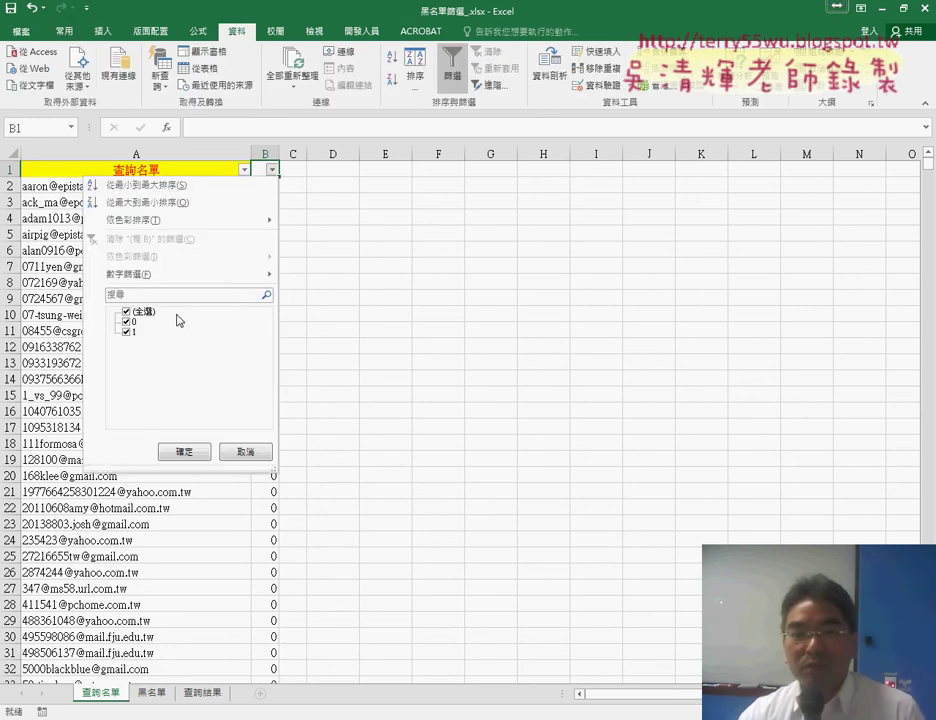
left_click(126, 321)
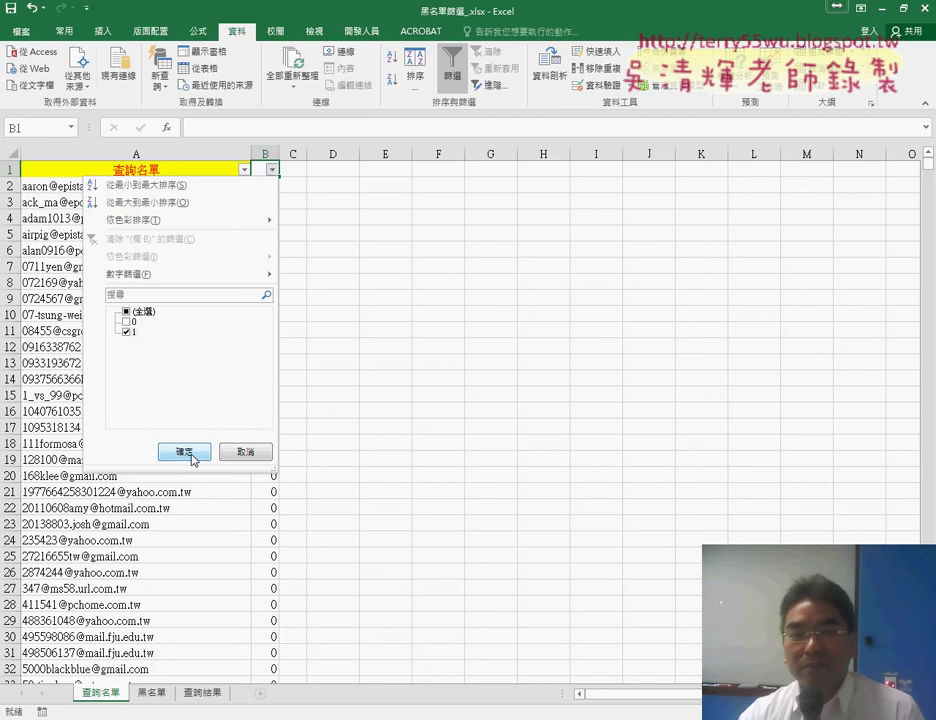
left_click(184, 452)
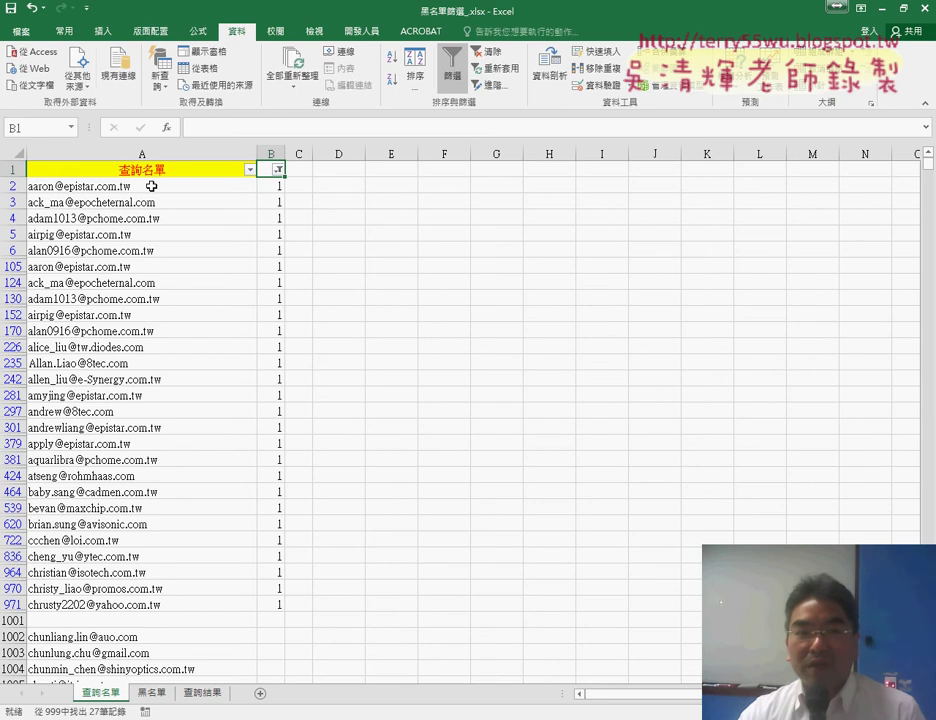
Step: Copy the 27 filtered emails from A2 onward and go to the 查詢結果 sheet
left_click(151, 186)
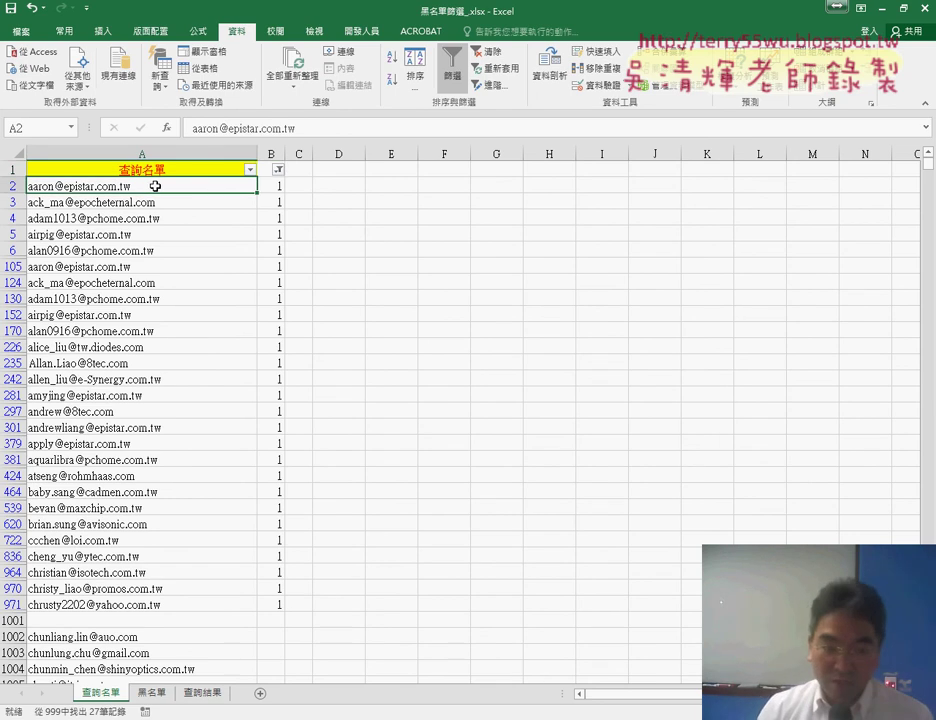
key("ctrl+shift+Down")
key("ctrl+shift+Right")
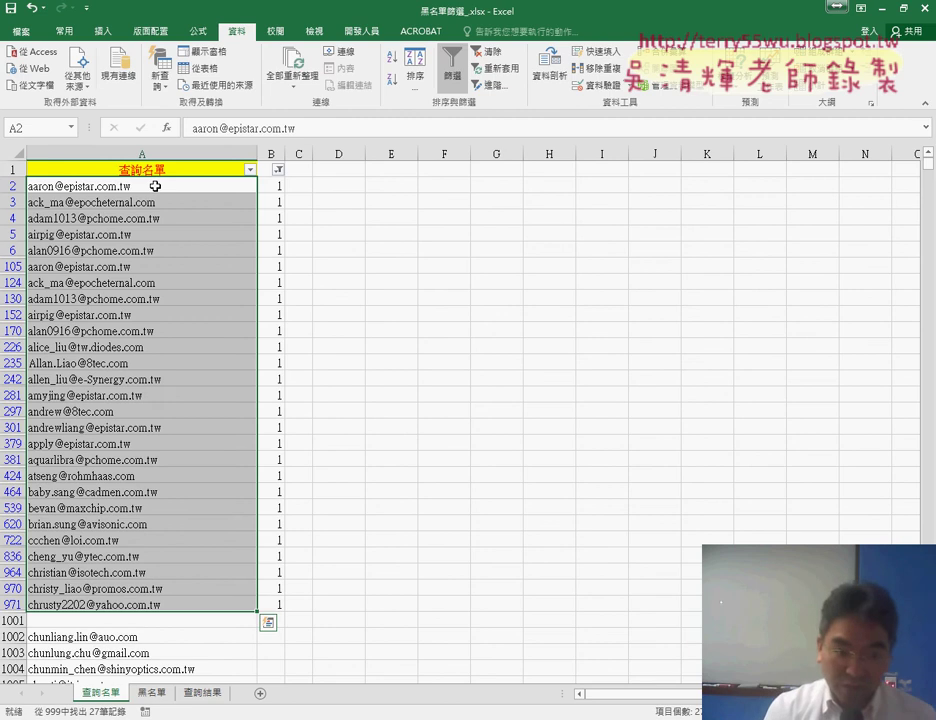
key("ctrl+c")
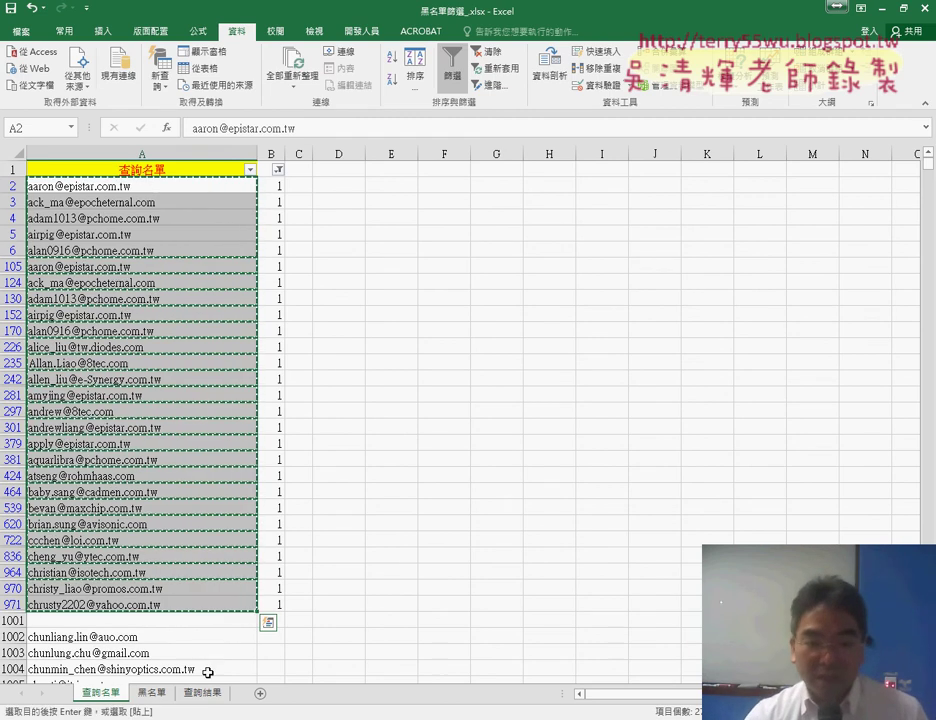
left_click(203, 692)
Step: Paste the 27 emails at A1 of 查詢結果, then return to the 查詢名單 sheet
left_click(166, 168)
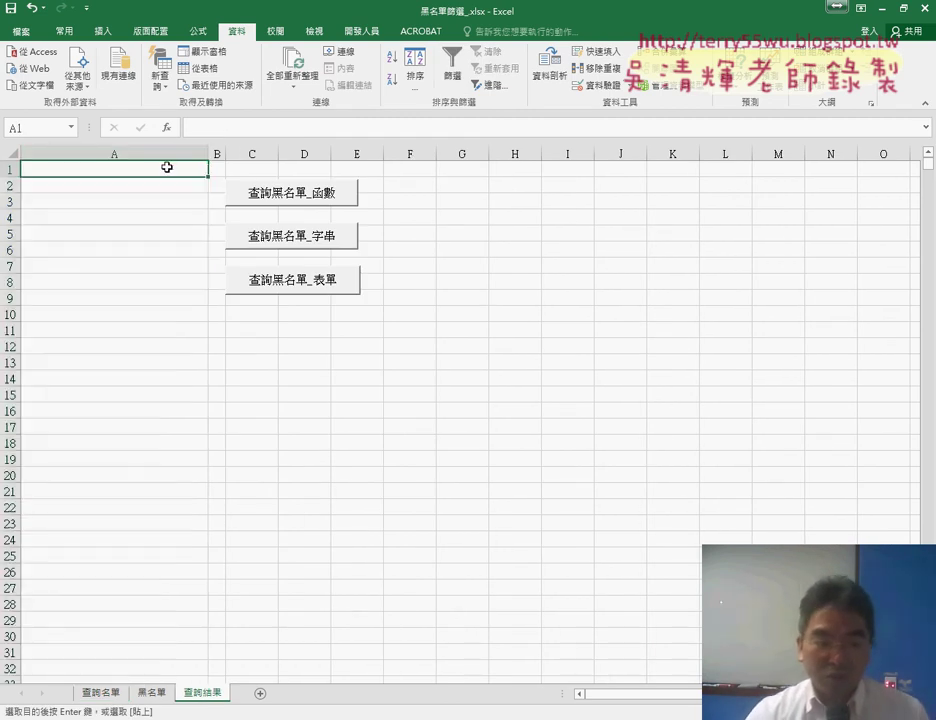
key("ctrl+v")
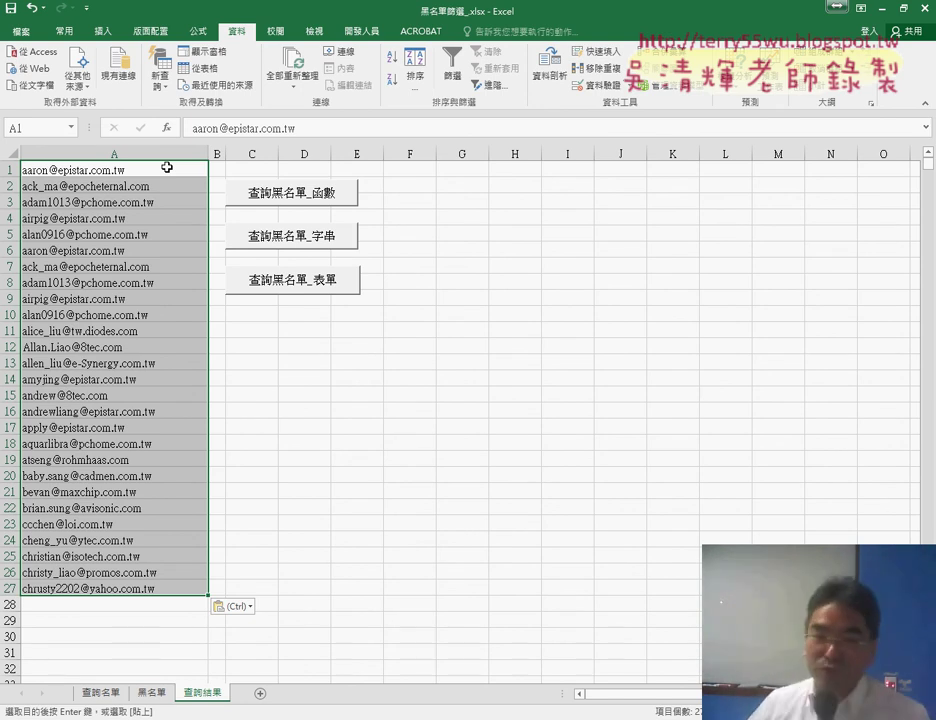
left_click(157, 692)
left_click(102, 692)
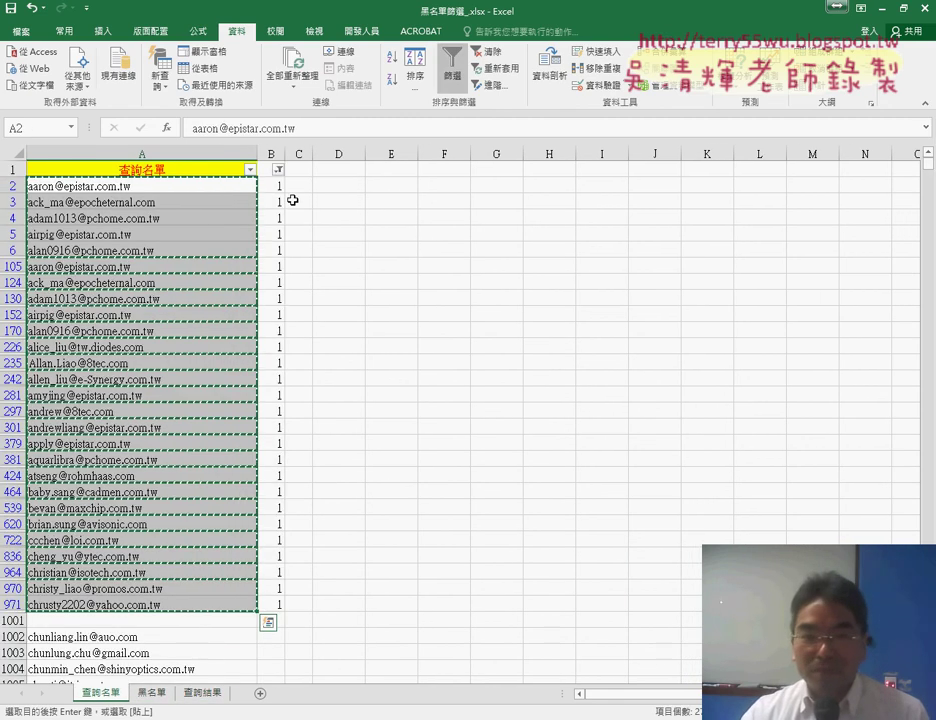
Step: Clear and turn off filtering on the 查詢名單 list so all rows show, then select B2
left_click(485, 51)
key("ctrl+shift+l")
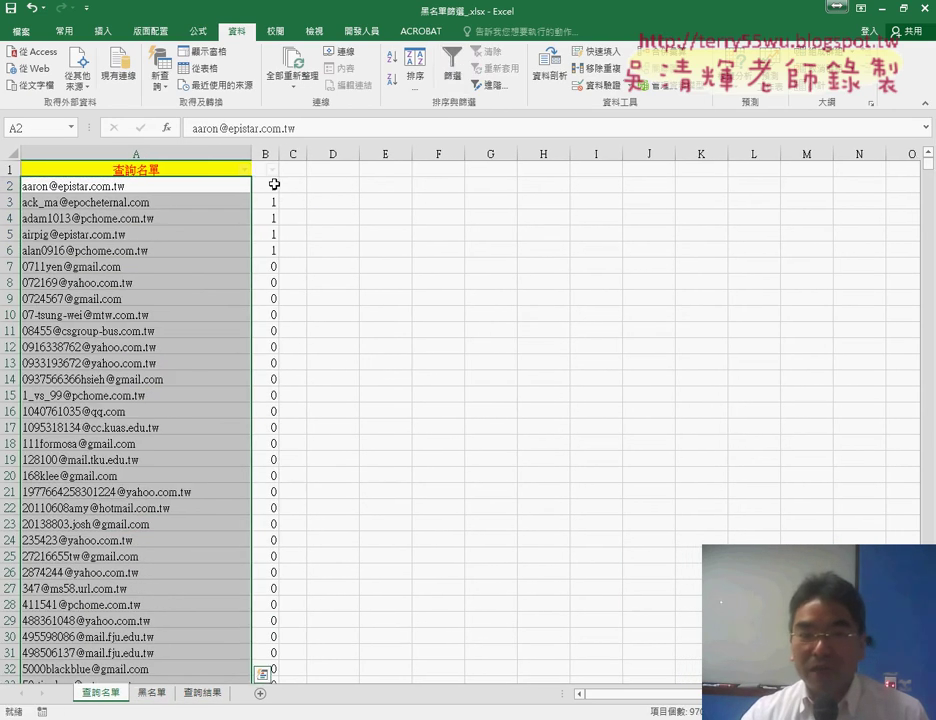
left_click(269, 187)
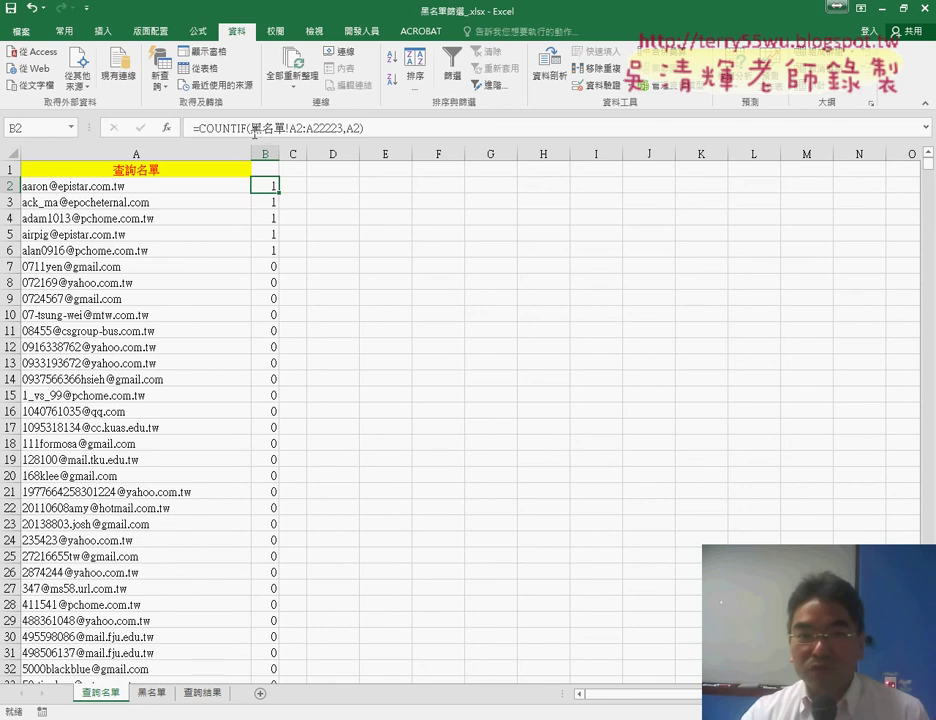
Step: Review B2's COUNTIF arguments without changing them, then go to the 黑名單 sheet
left_click(167, 128)
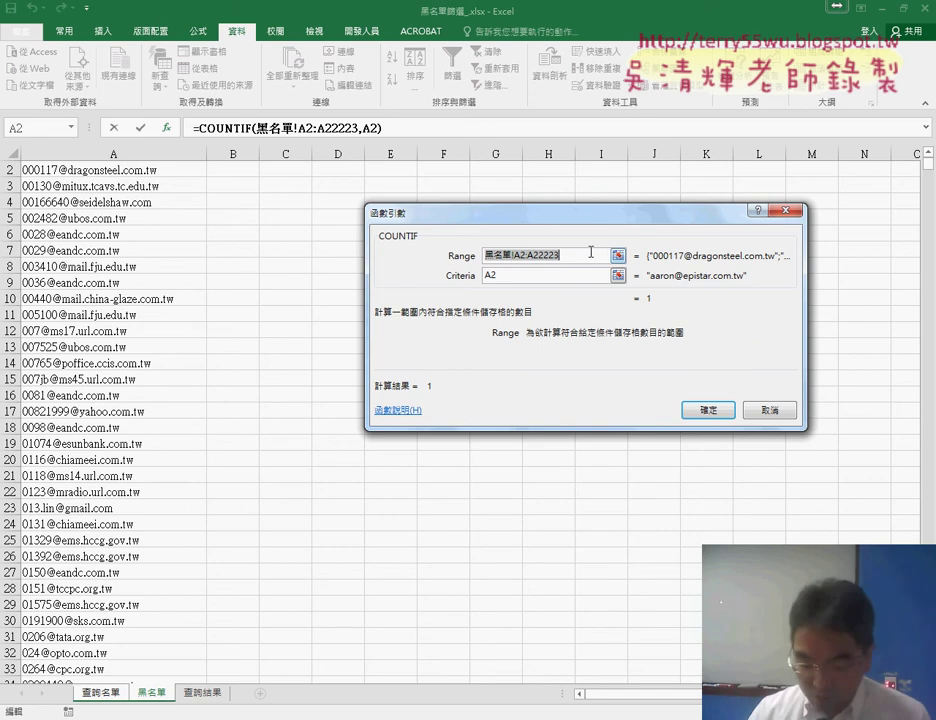
key("BackSpace")
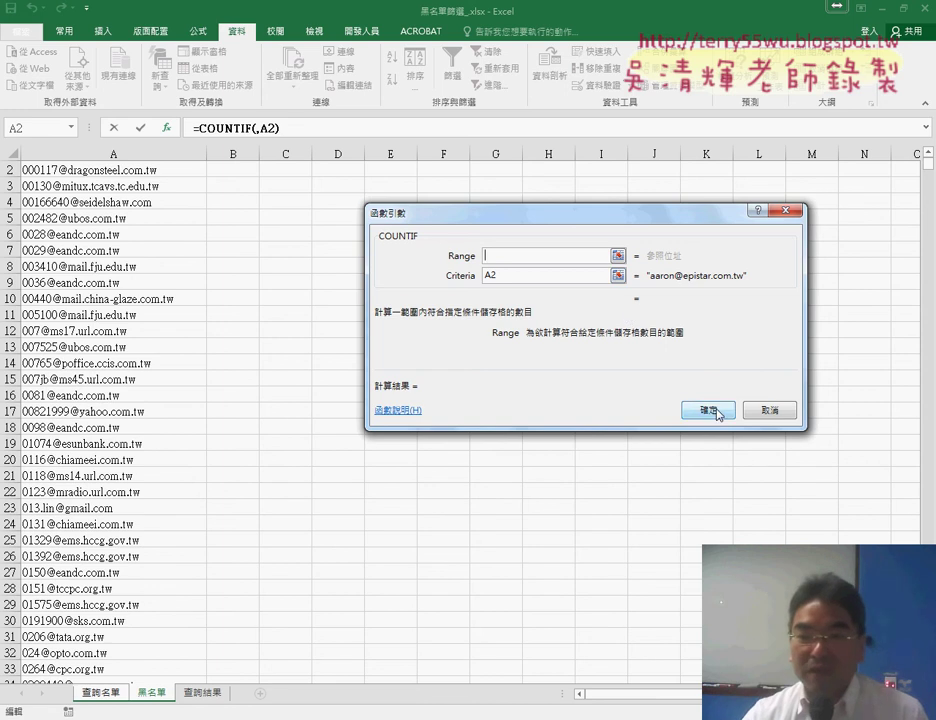
left_click(772, 411)
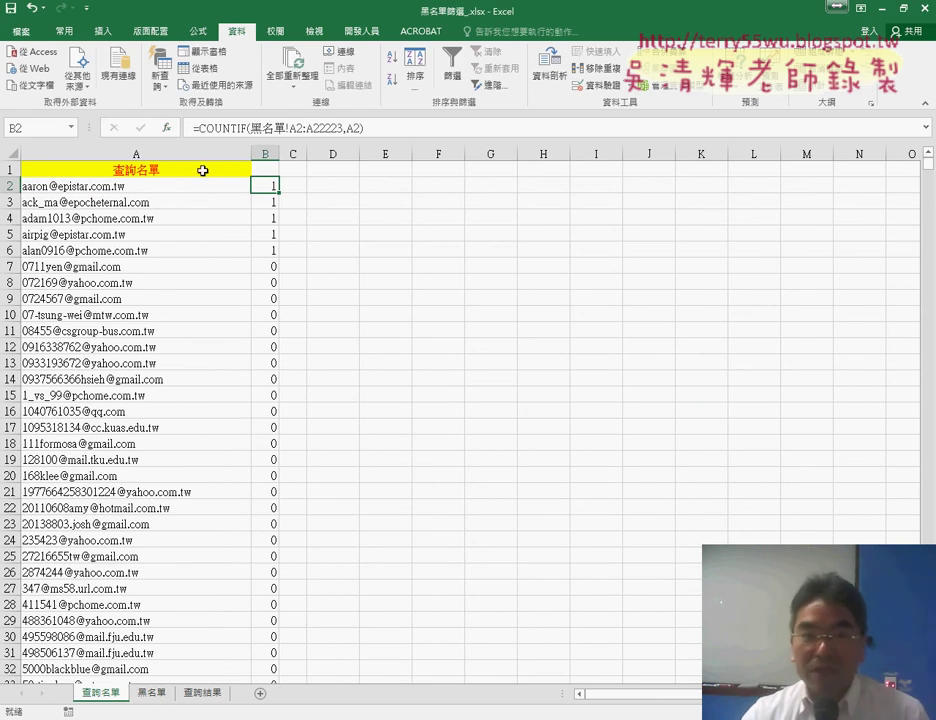
left_click(157, 696)
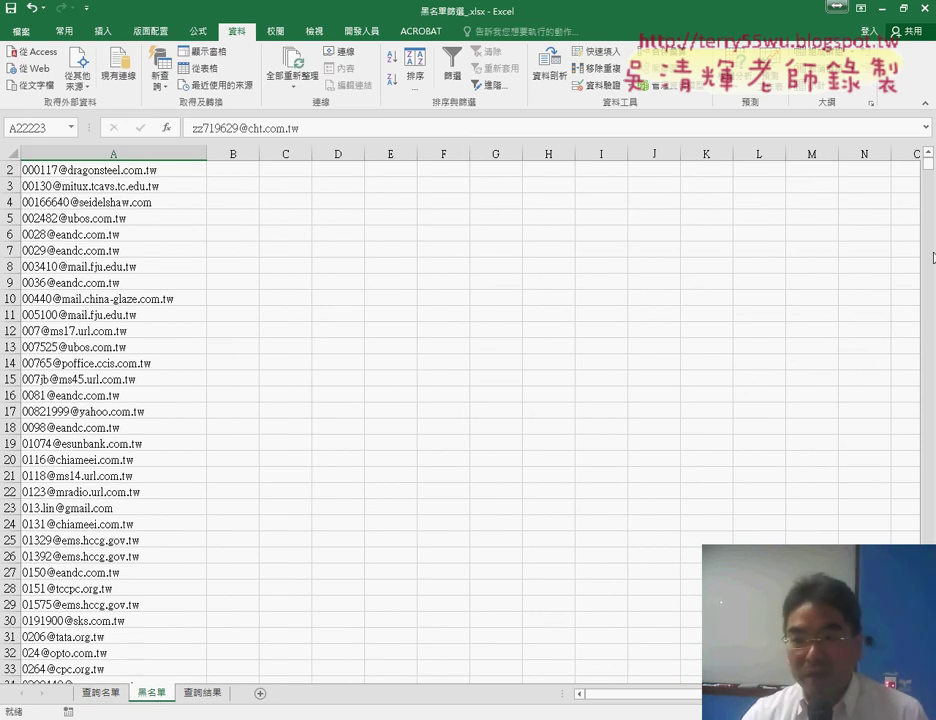
Step: Select the blacklist e-mail column A from the 黑名單 header in A1 down to row 22223
scroll(113, 237, "up", 1)
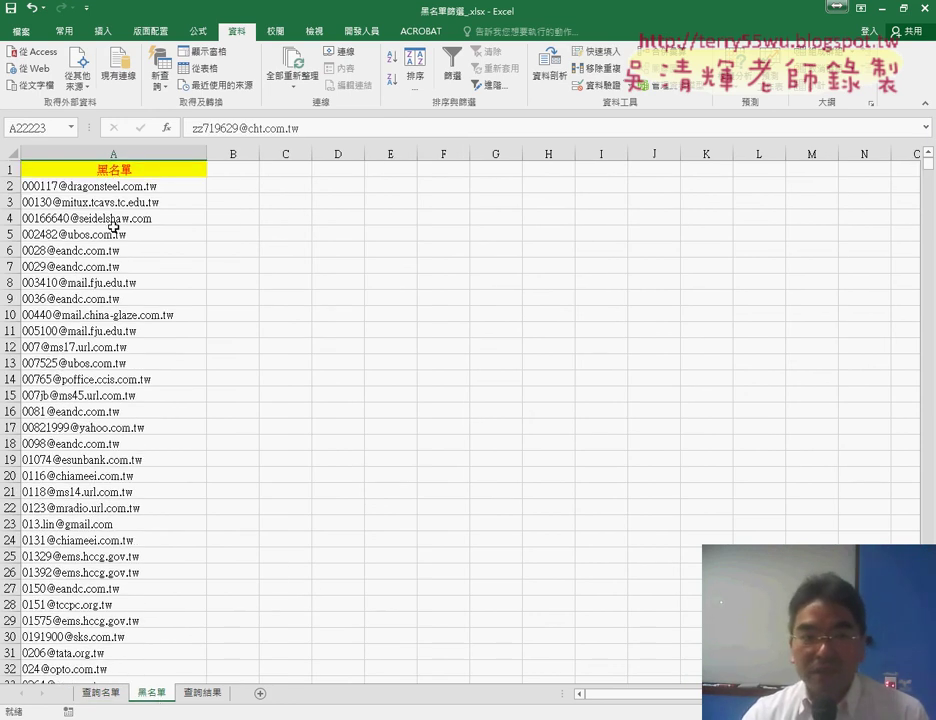
left_click(121, 171)
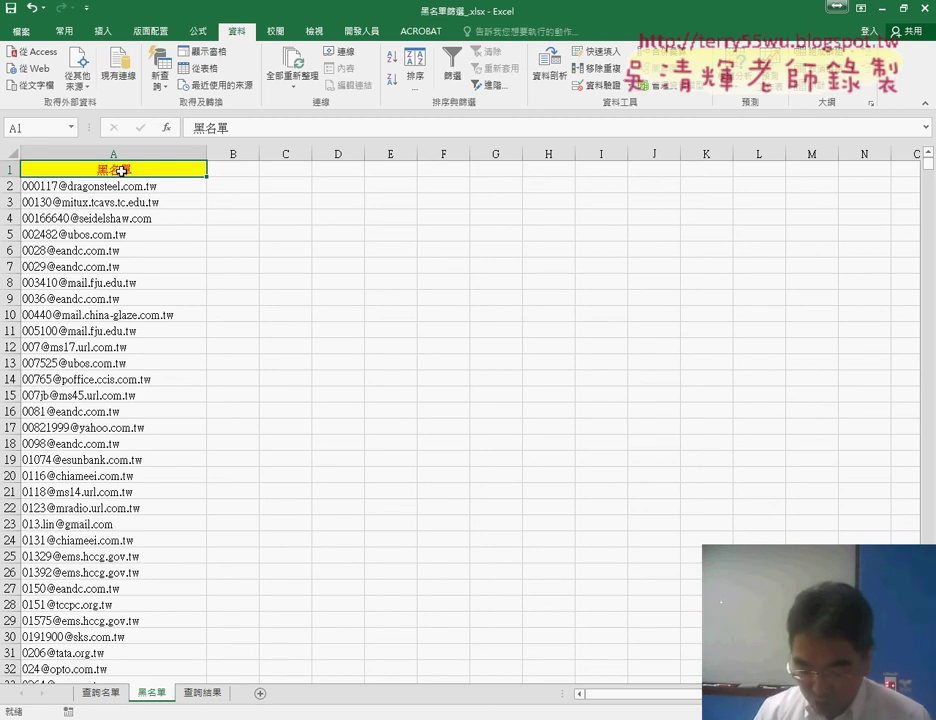
key("ctrl+shift+Down")
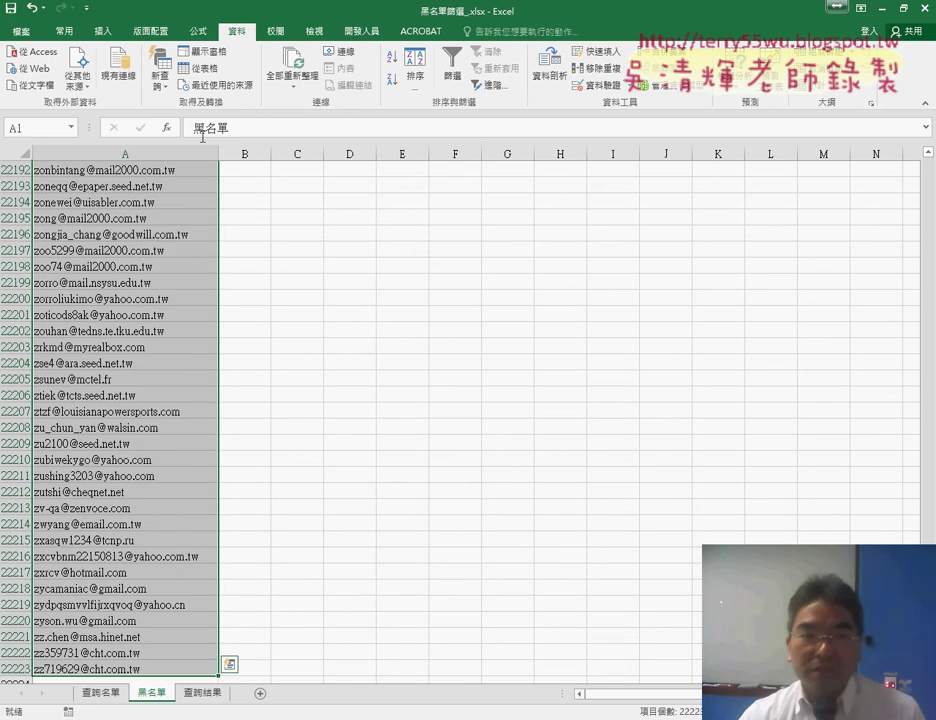
Step: Create the name 黑名單 from the selection's top row using Create from Selection
left_click(200, 36)
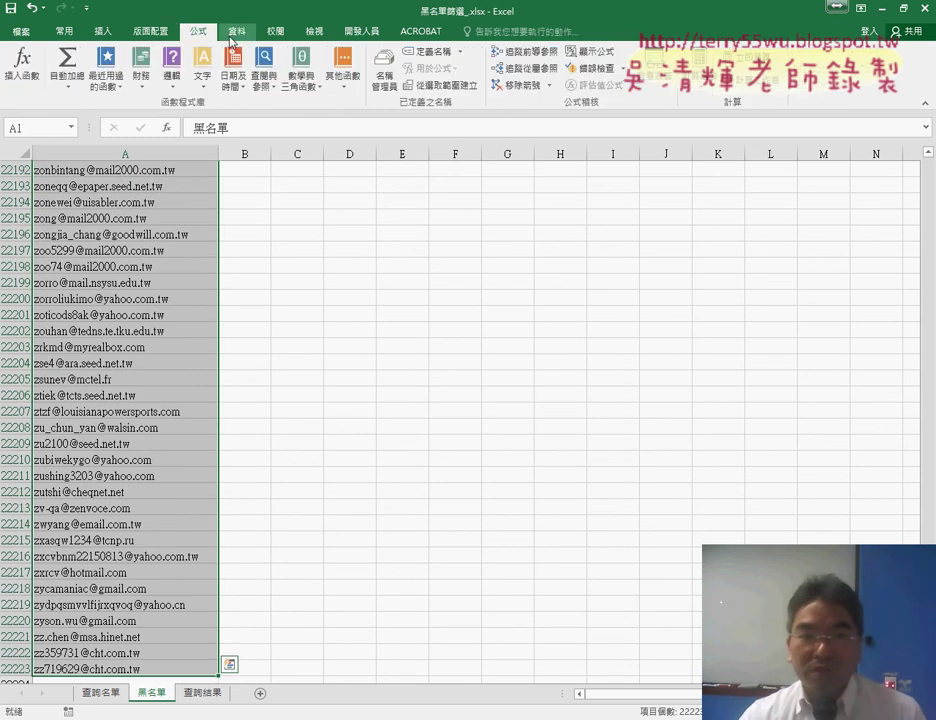
left_click(436, 88)
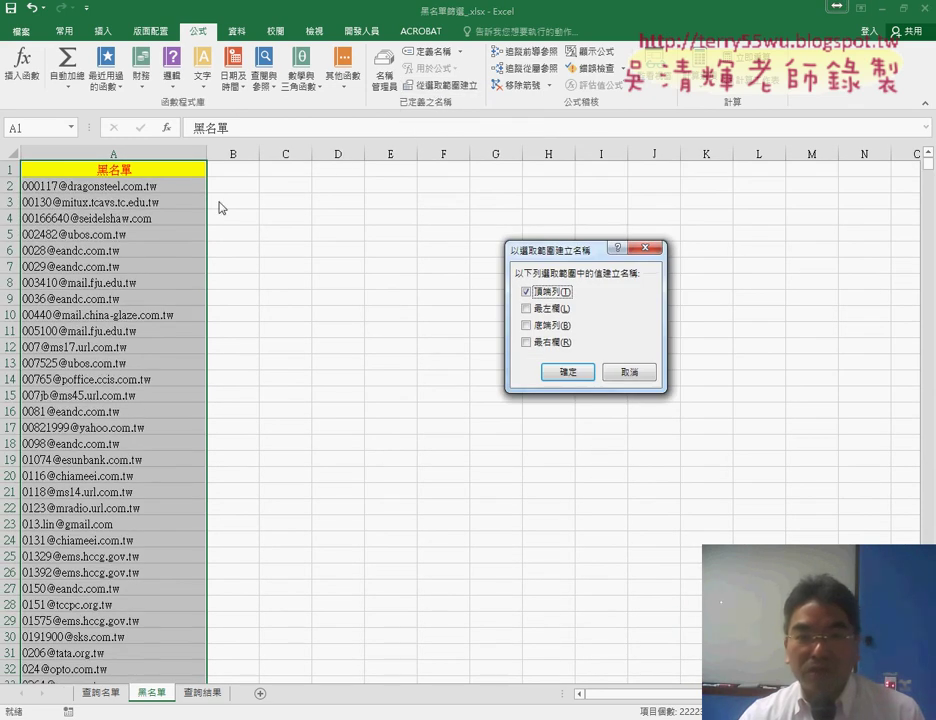
left_click(573, 374)
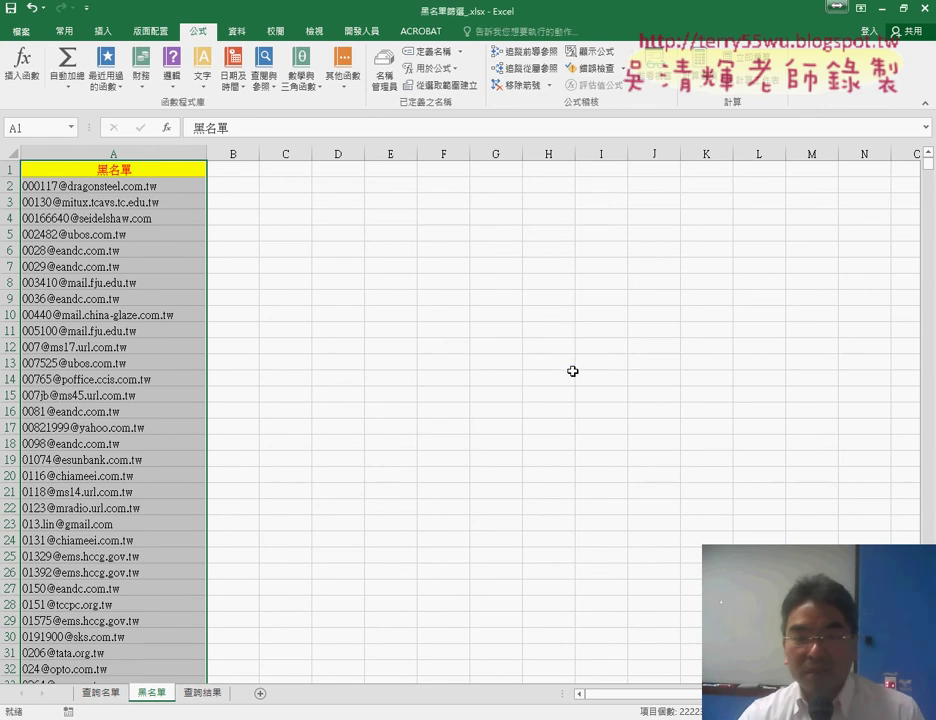
Step: Verify in Name Manager that 黑名單 refers to 黑名單!$A$2:$A$22223, then return to 查詢名單
left_click(383, 94)
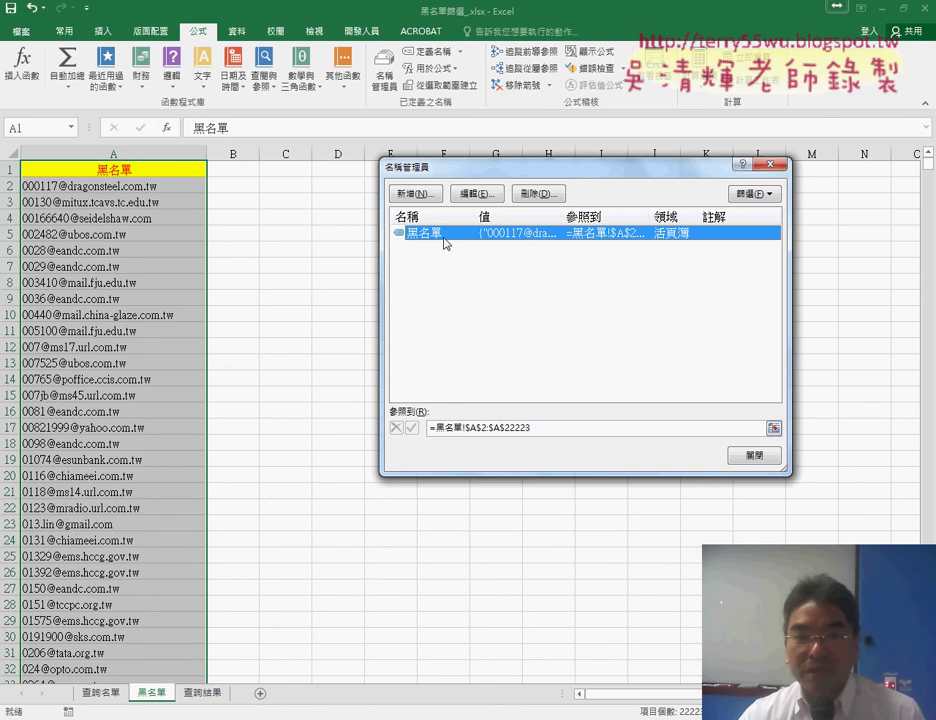
left_click(537, 437)
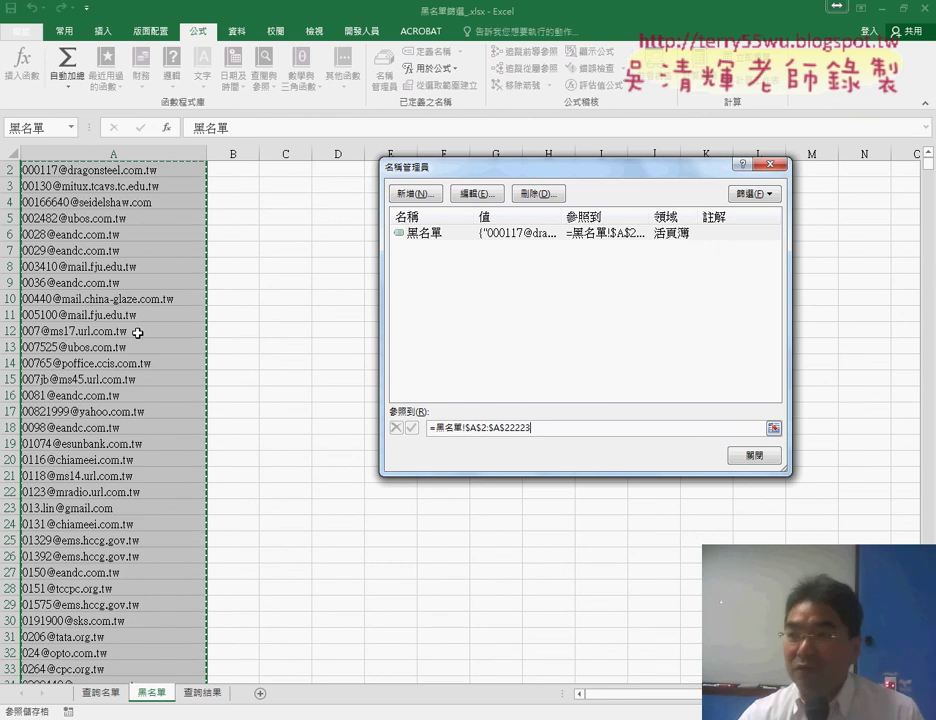
left_click(445, 236)
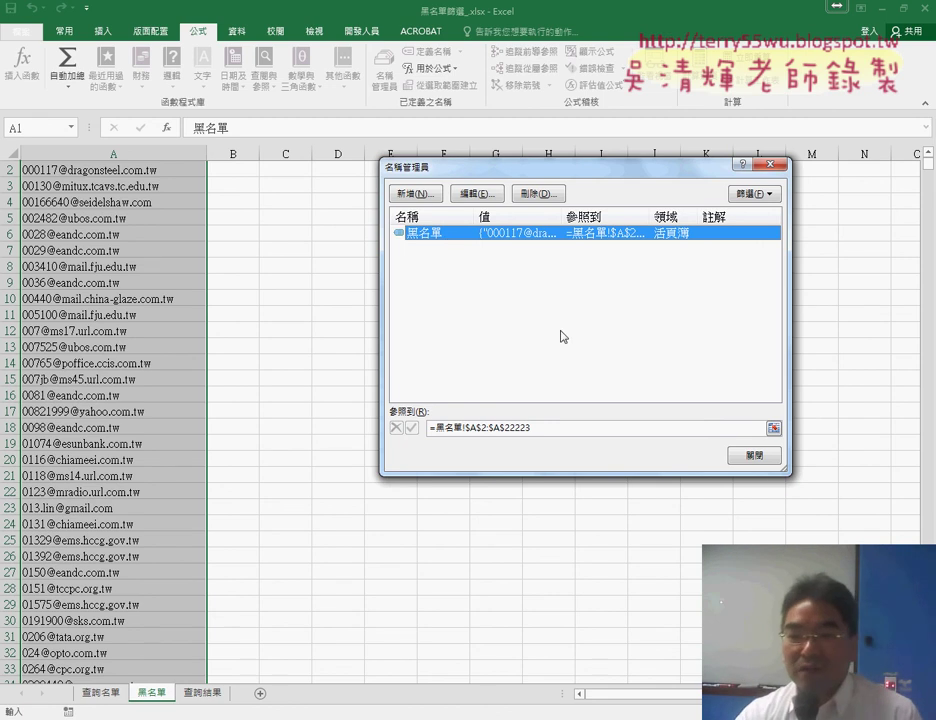
left_click(759, 456)
left_click(104, 692)
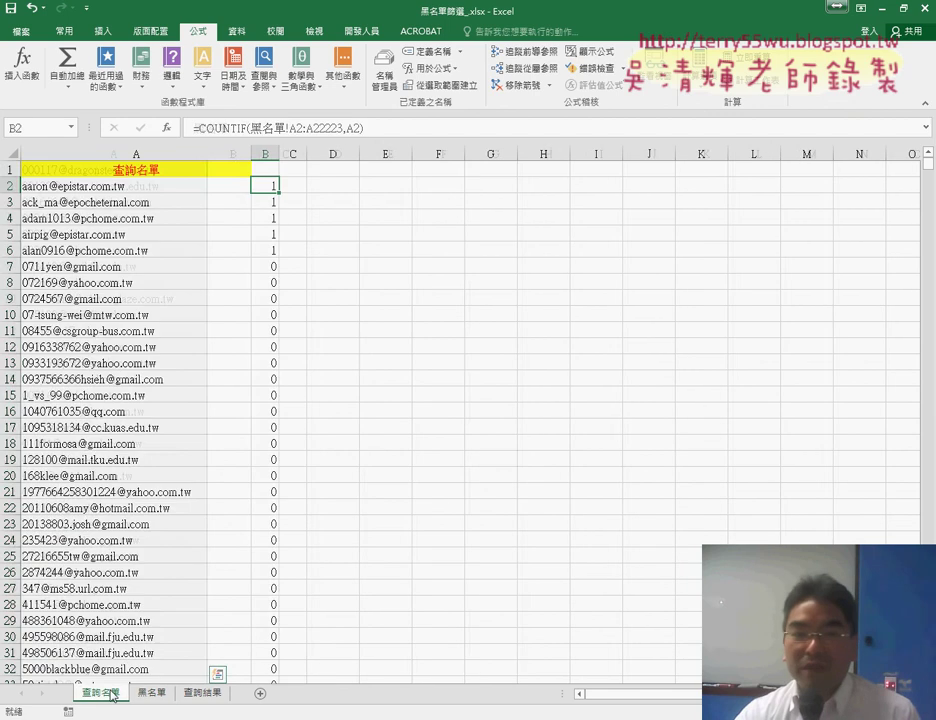
Step: Replace B2's COUNTIF range with the pasted name 黑名單, giving =COUNTIF(黑名單,A2)
left_click(197, 128)
left_click(167, 128)
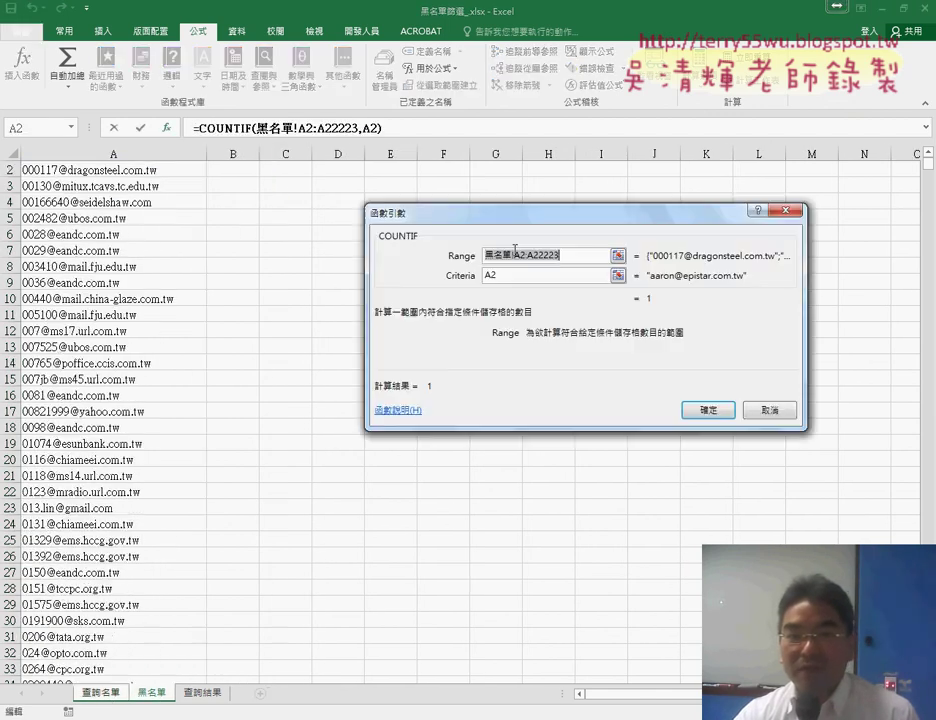
key("Delete")
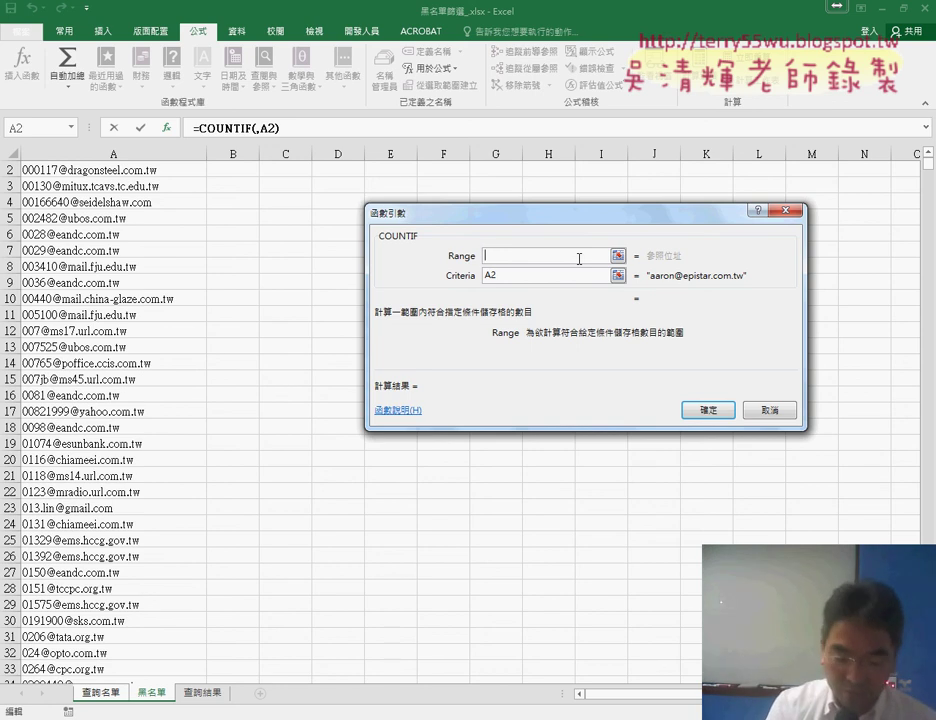
key("F3")
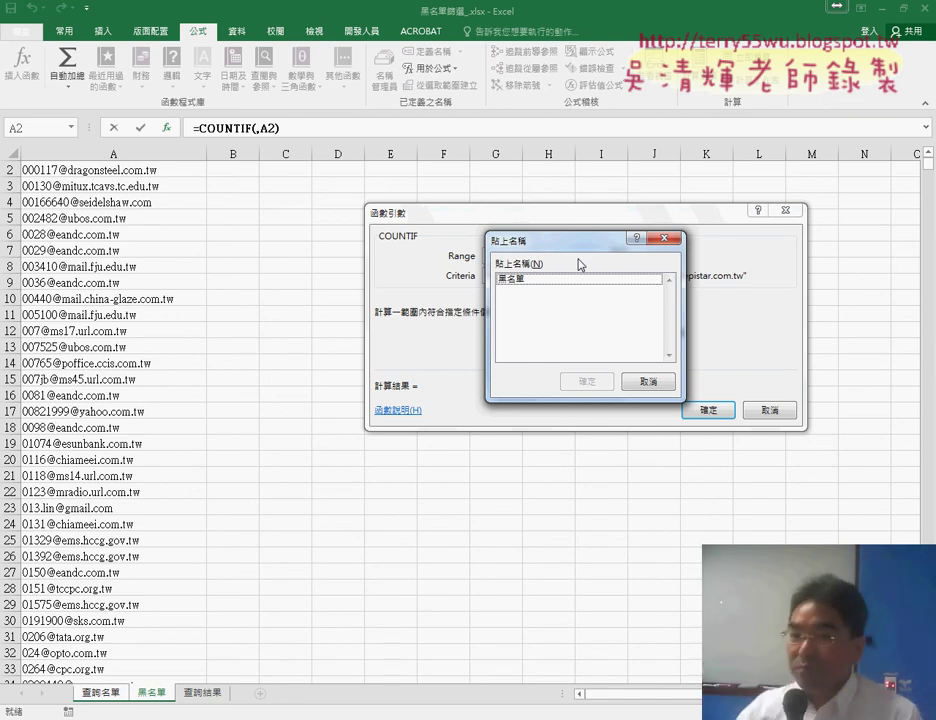
left_click(556, 279)
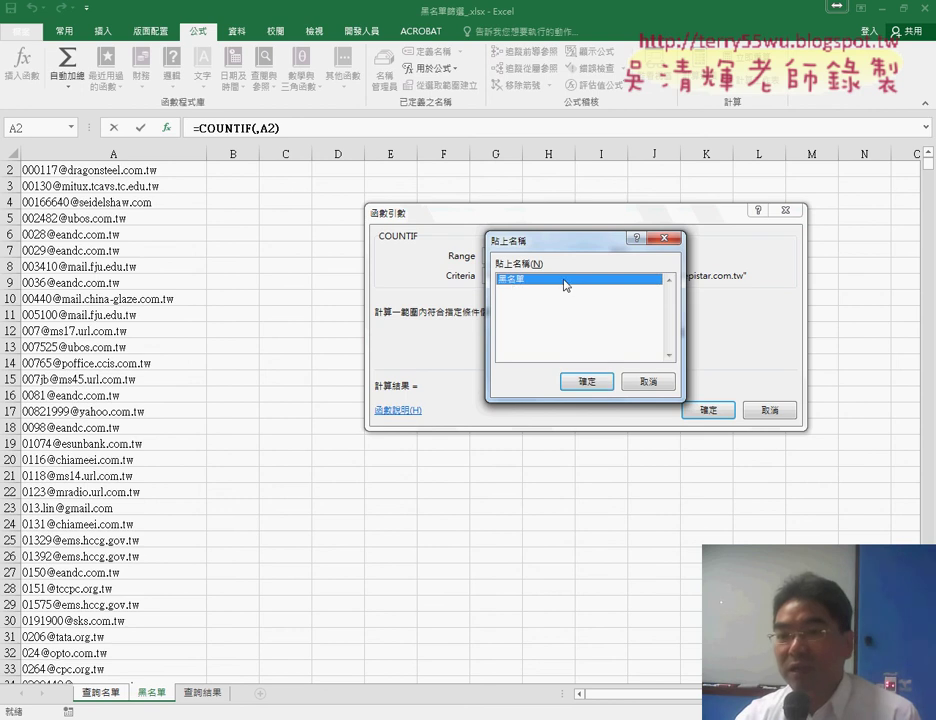
left_click(586, 381)
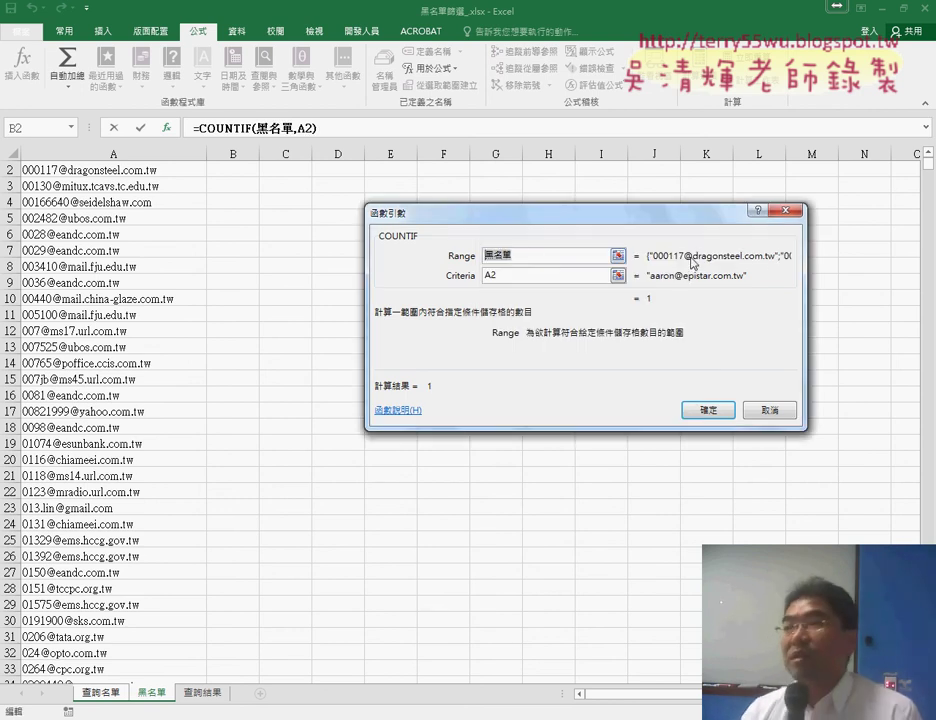
left_click(708, 410)
Step: Fill =COUNTIF(黑名單,A2) down column B for every e-mail, then start editing B2's formula
double_click(280, 191)
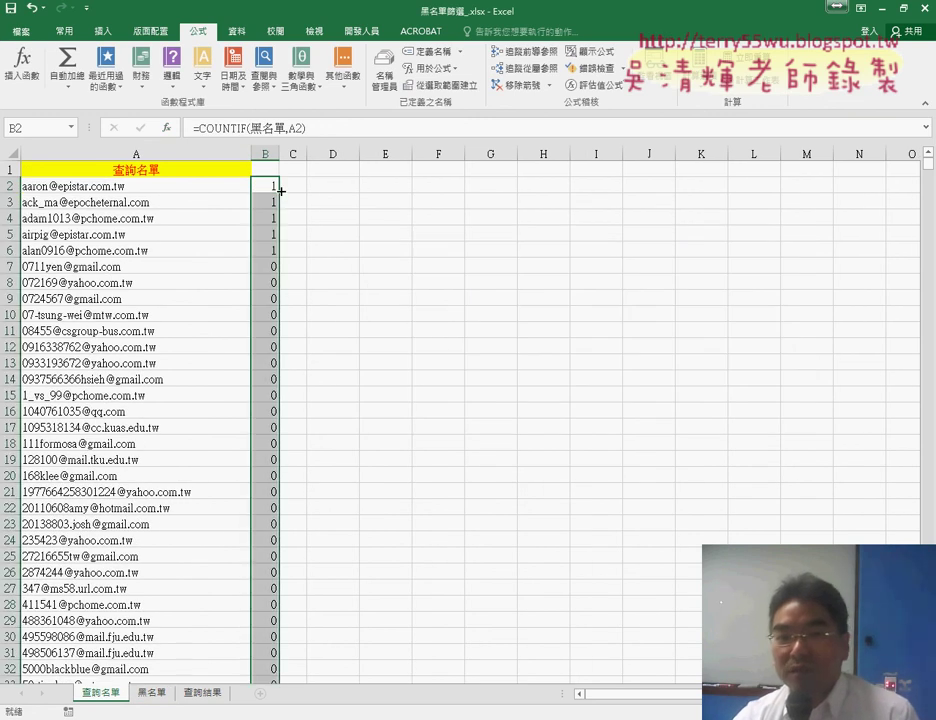
left_click(266, 187)
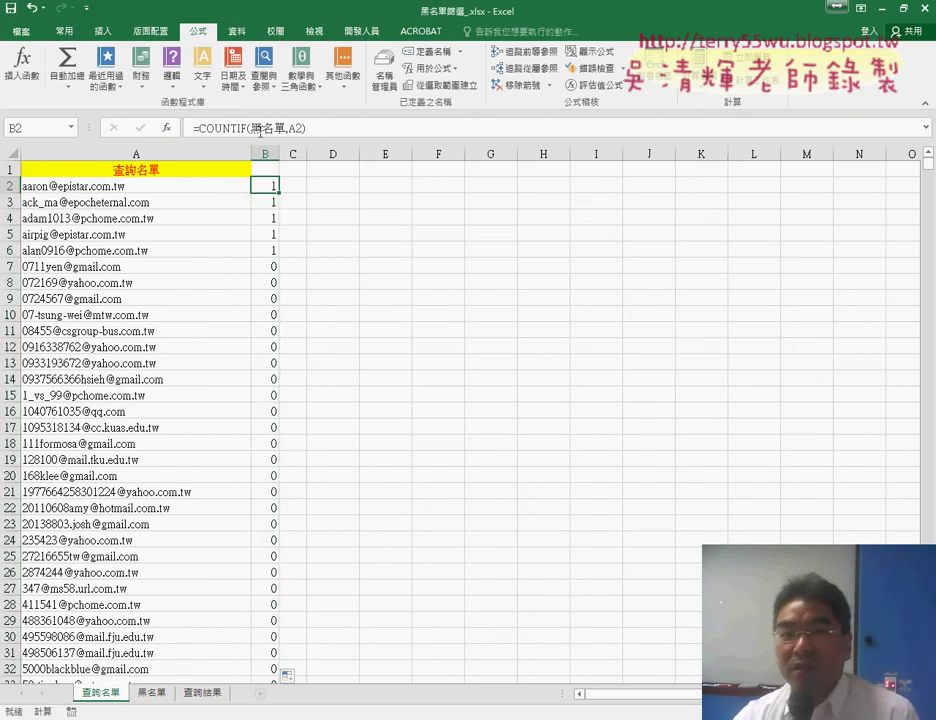
left_click(265, 128)
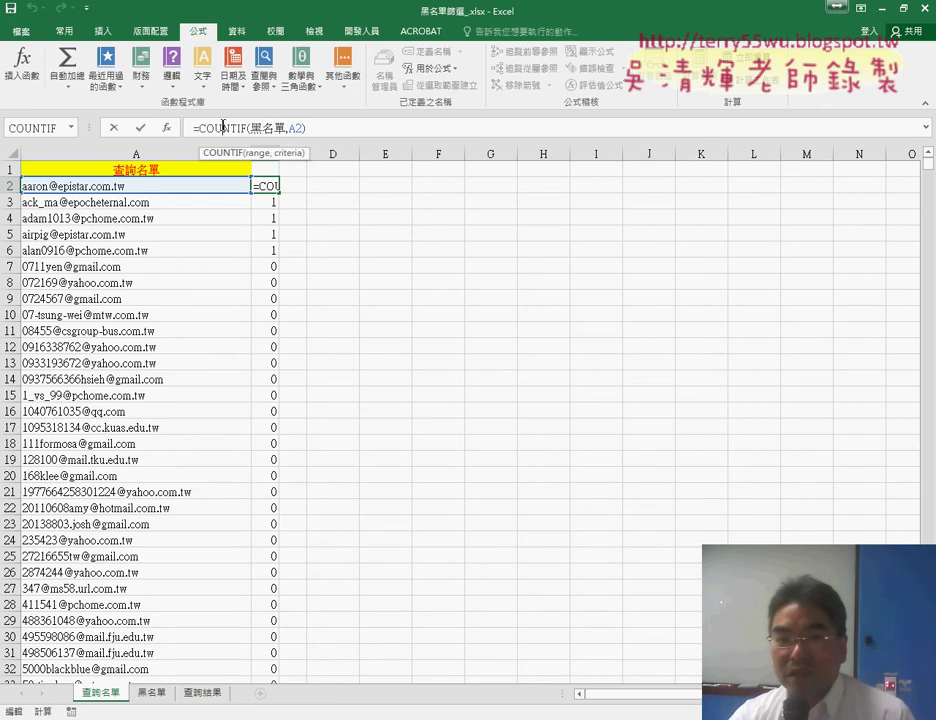
Step: Empty B2's COUNTIF range to =COUNTIF(,A2) and bring up the Paste Name list showing 黑名單
left_click(167, 130)
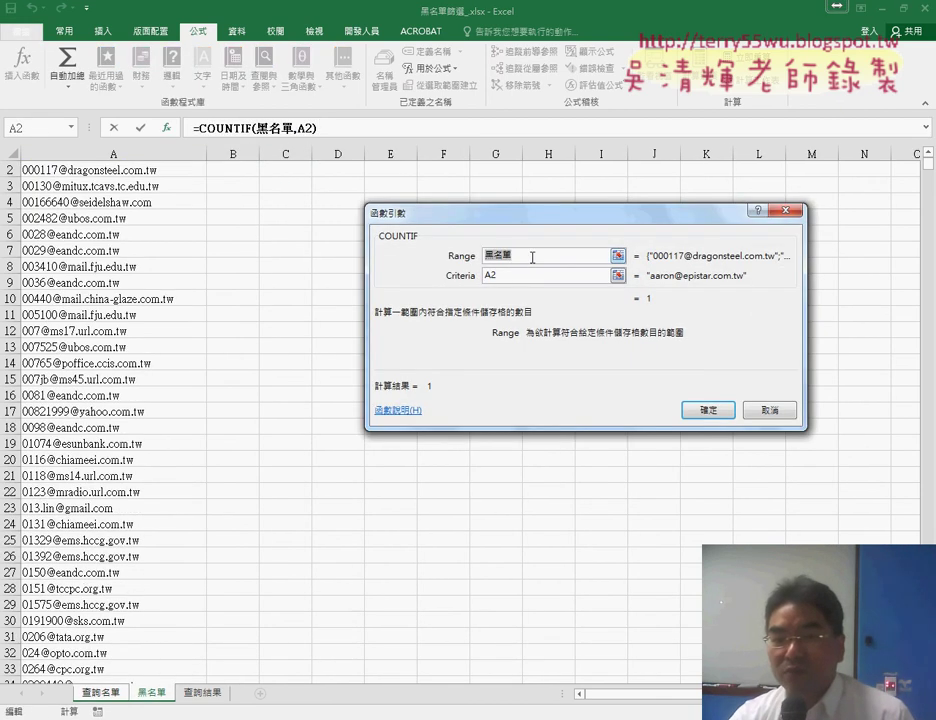
left_click(155, 696)
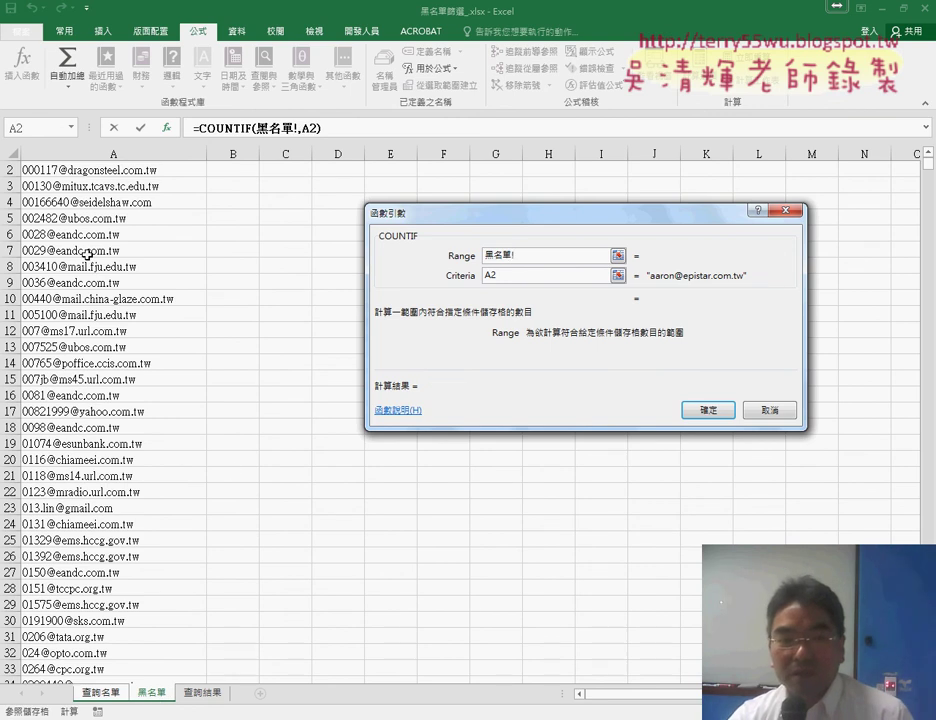
left_click(150, 171)
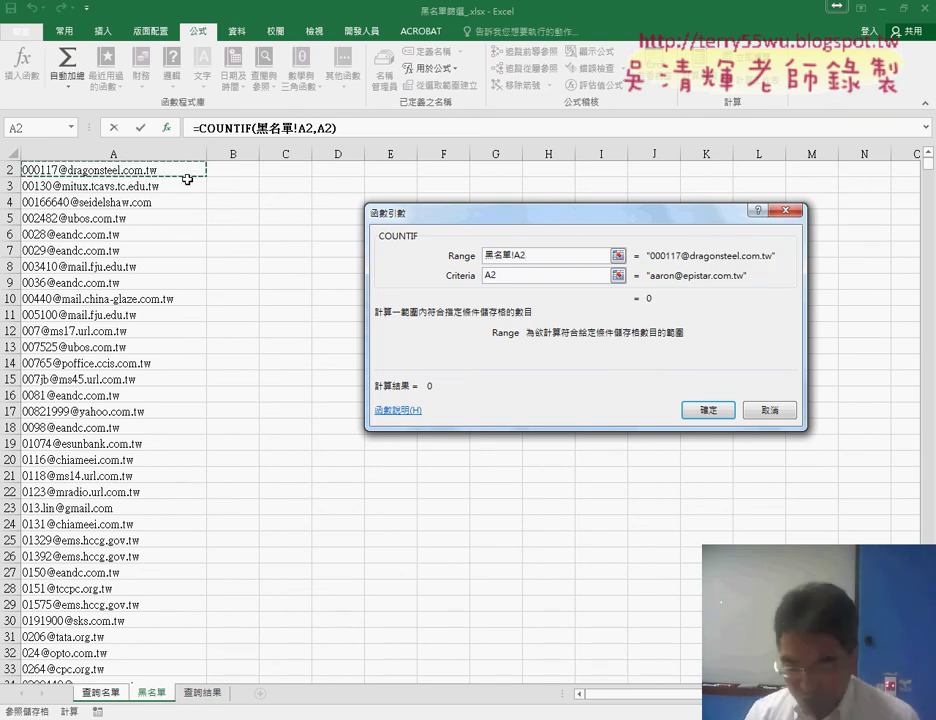
key("BackSpace")
key("BackSpace")
key("BackSpace")
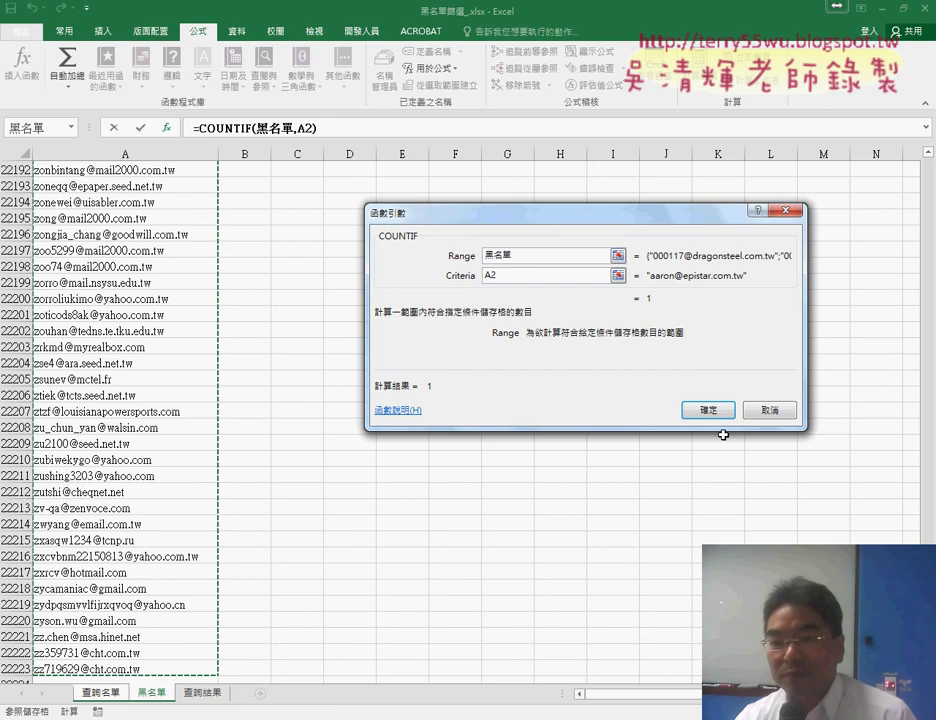
left_click(495, 256)
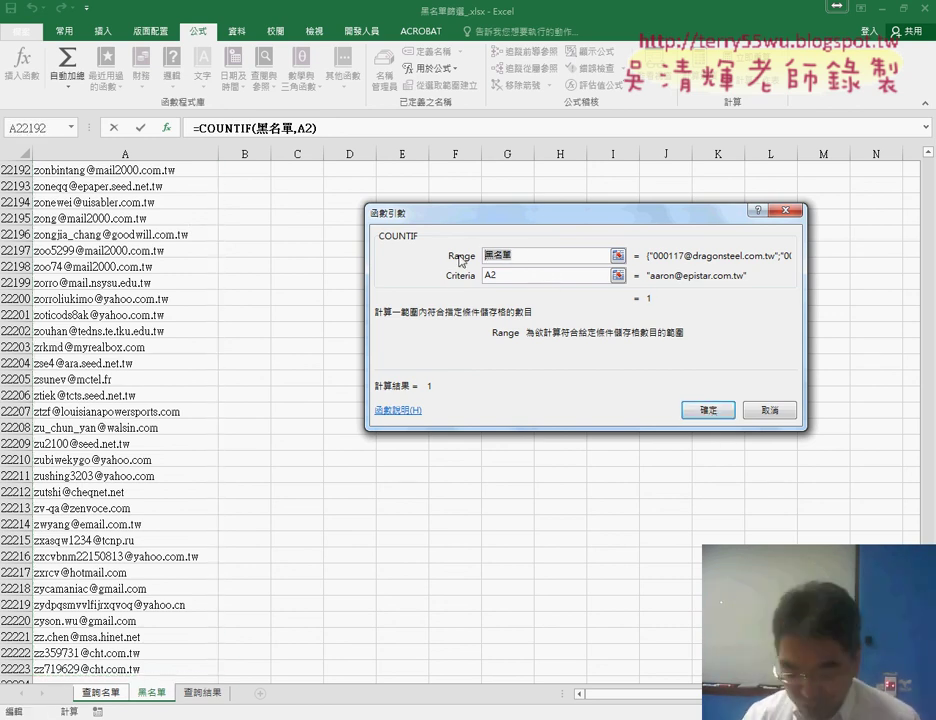
key("Delete")
key("F3")
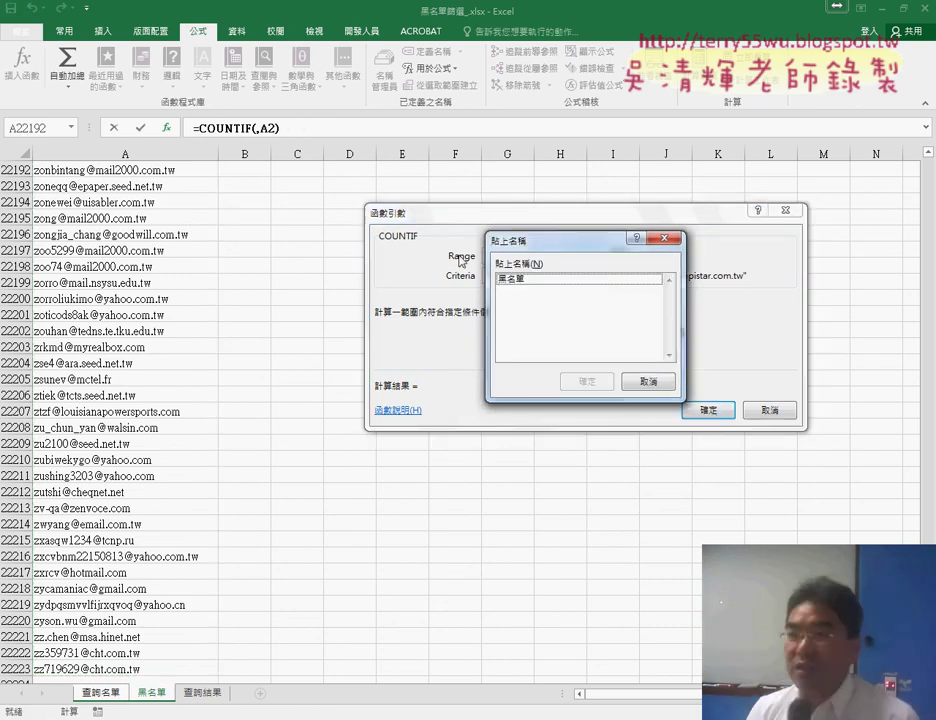